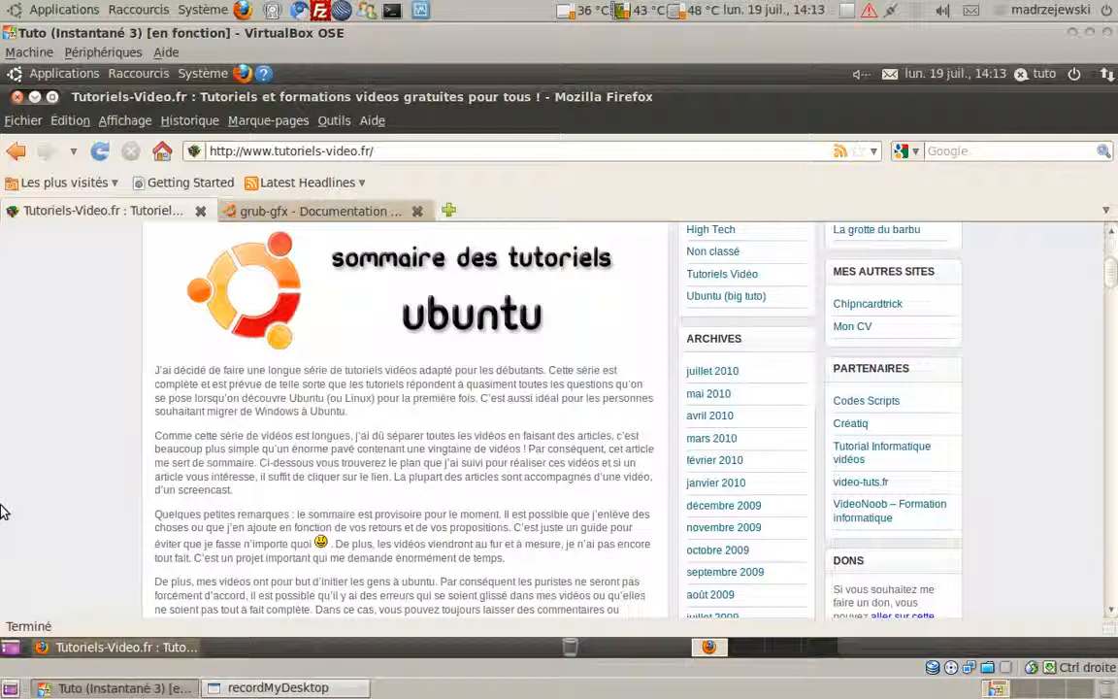
Look over the introduction and table of contents of the Ubuntu tutorial summary page, and close its browser tab.
scroll(5, 512, "down", 2)
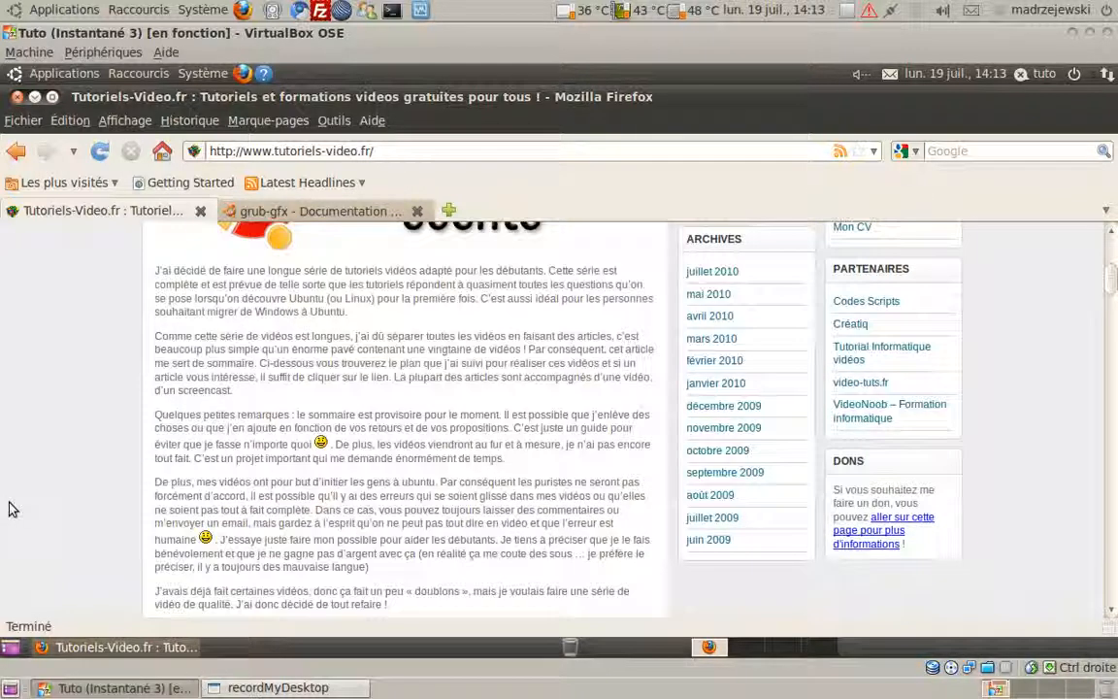
scroll(62, 472, "down", 5)
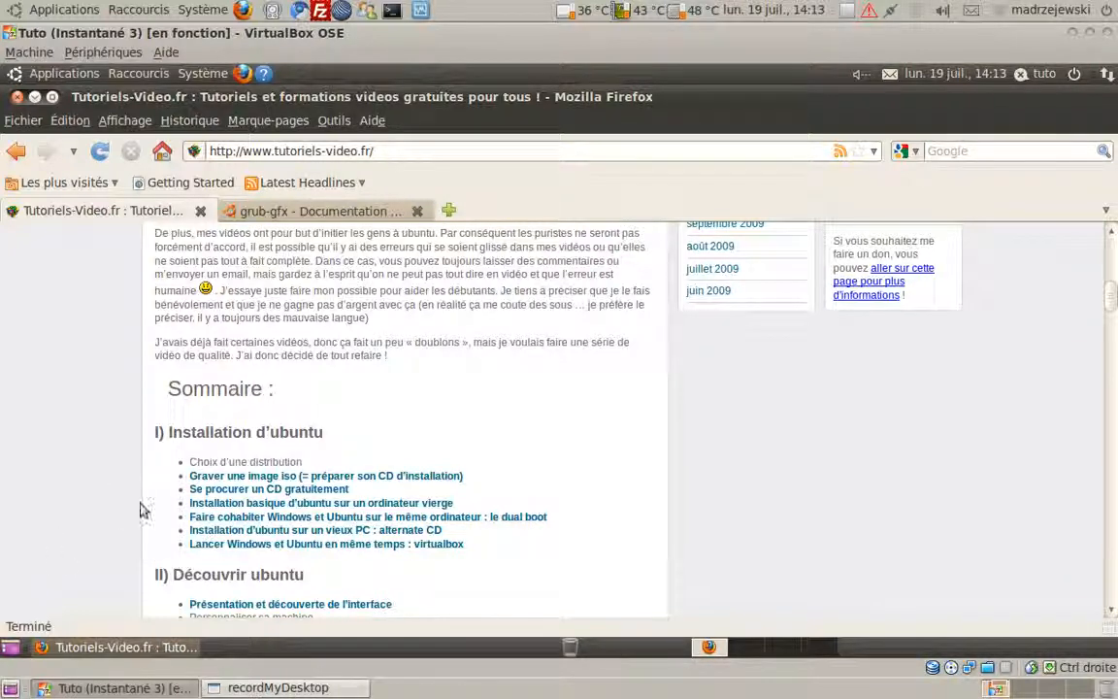
scroll(291, 420, "down", 3)
left_click_drag(138, 254, 399, 541)
scroll(403, 542, "up", 9)
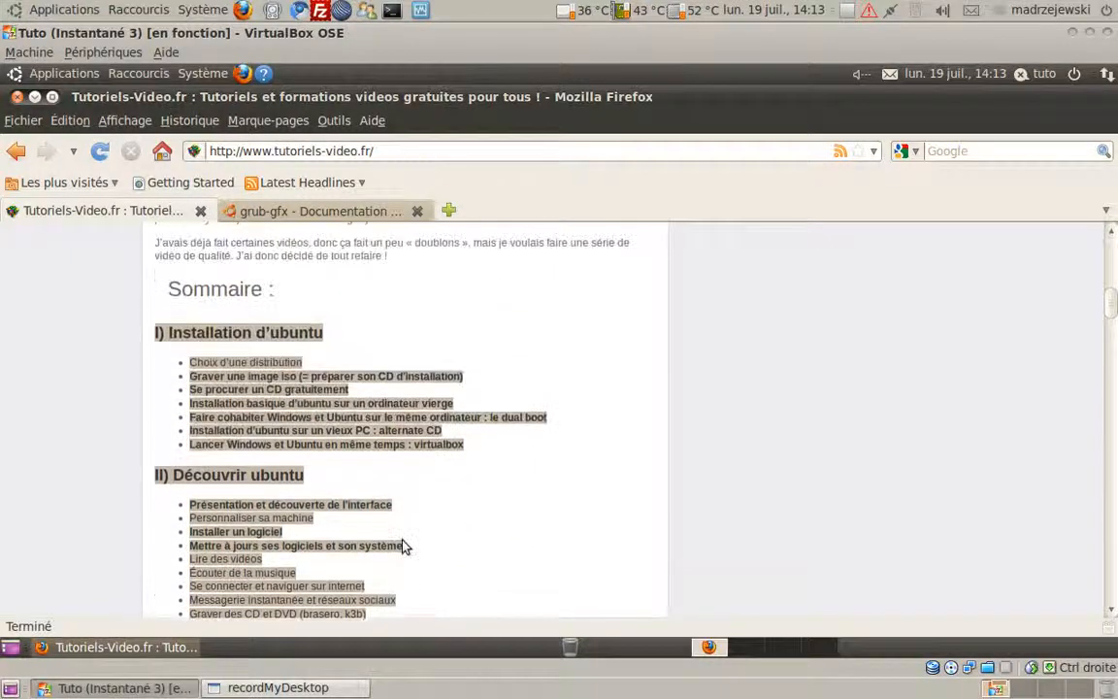
left_click(201, 210)
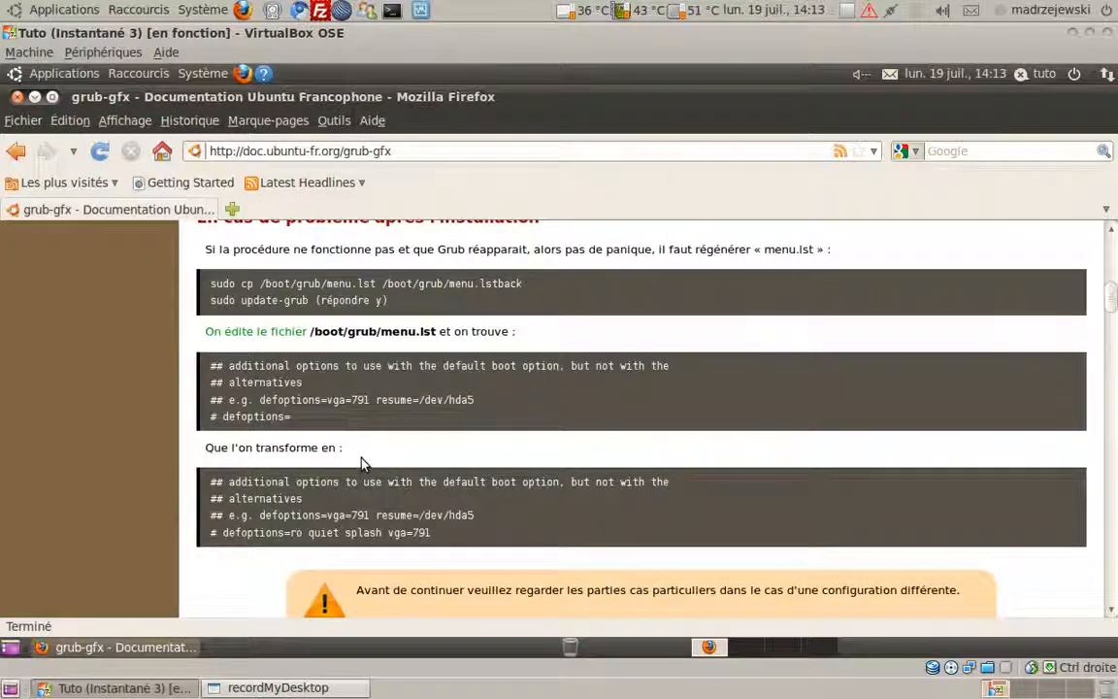
Examine the grub-gfx documentation from the post-installation problem section to the theme instructions, highlighting the line about editing the configuration file.
scroll(362, 463, "up", 2)
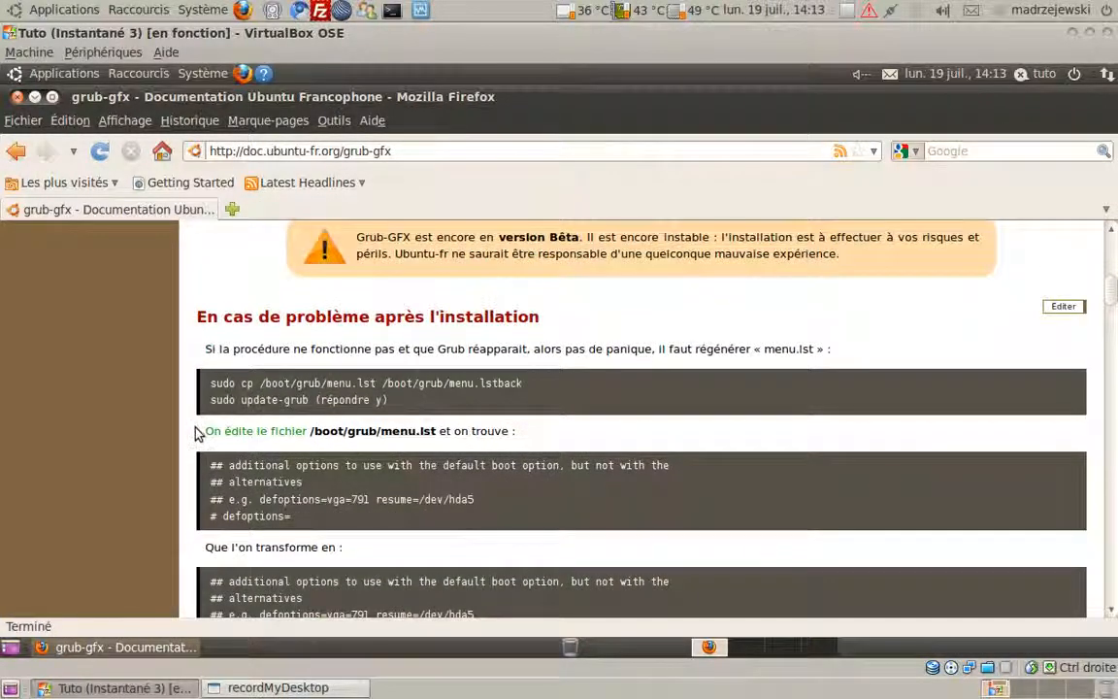
left_click_drag(199, 431, 525, 441)
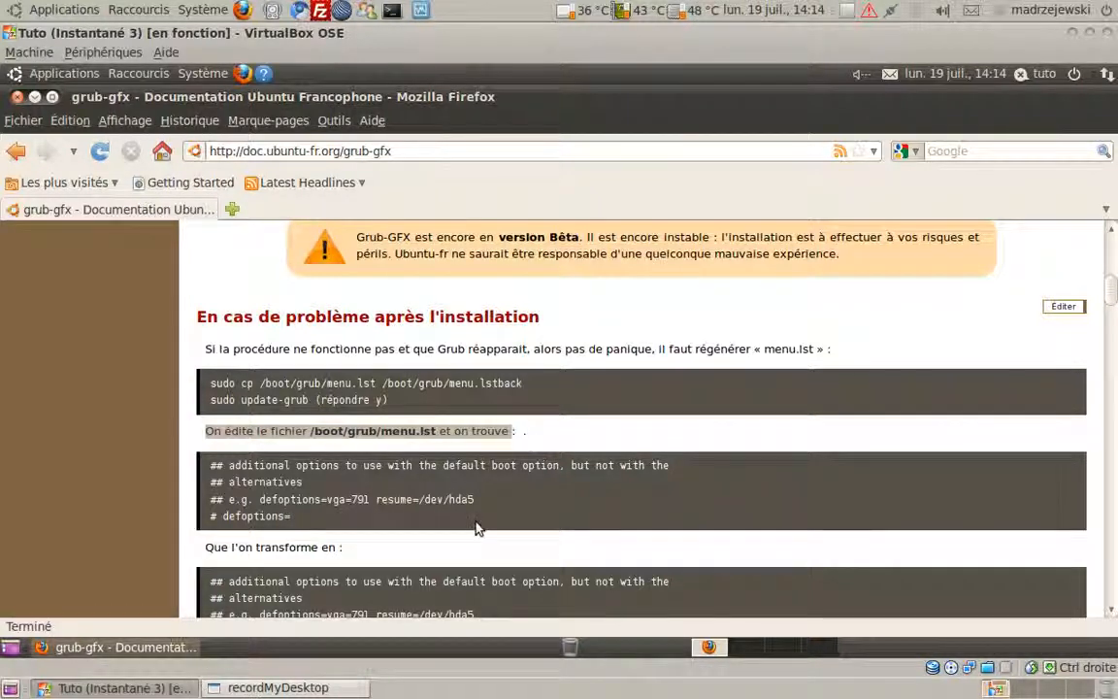
scroll(532, 444, "up", 2)
scroll(532, 444, "up", 2)
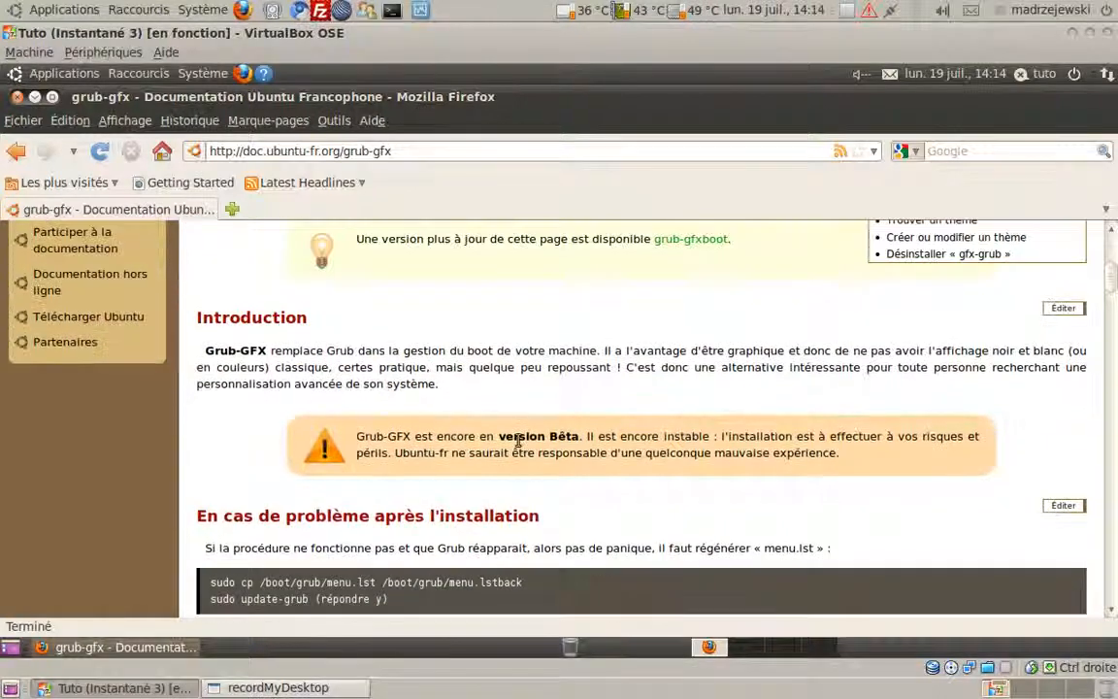
scroll(525, 449, "down", 4)
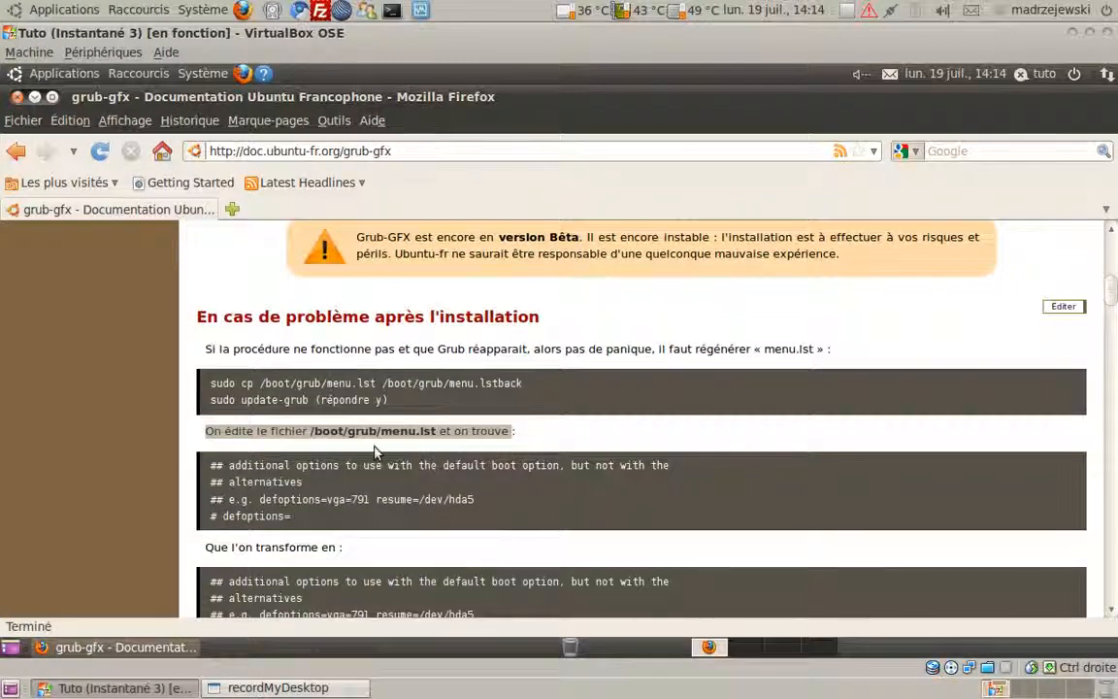
scroll(330, 412, "down", 9)
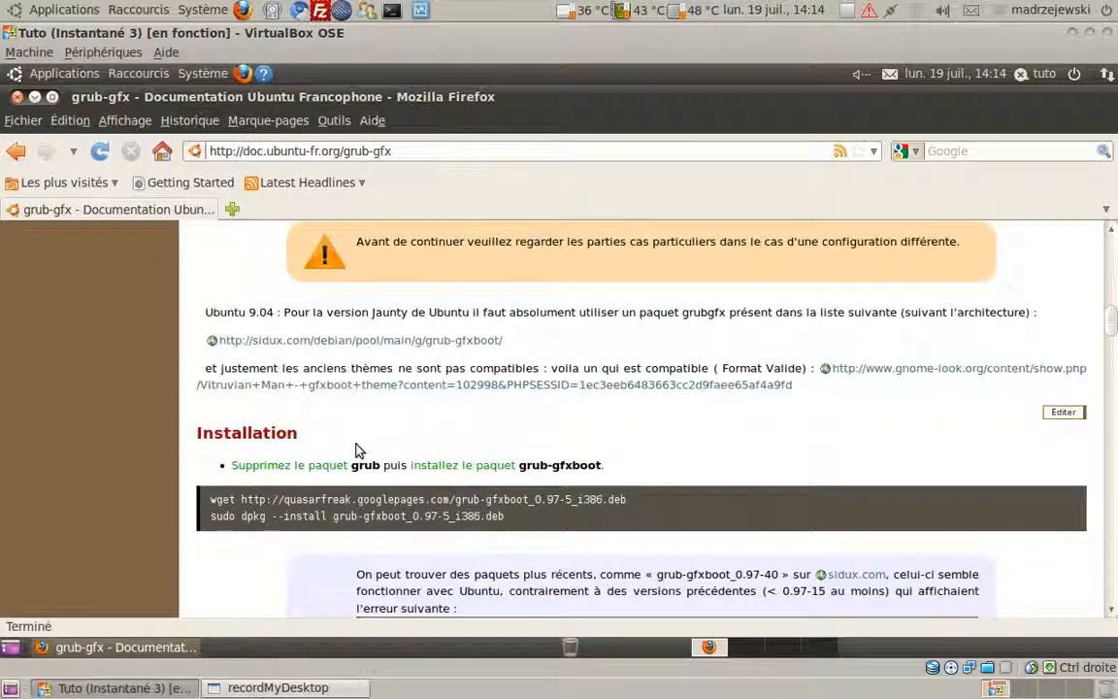
scroll(355, 450, "down", 8)
scroll(358, 449, "down", 11)
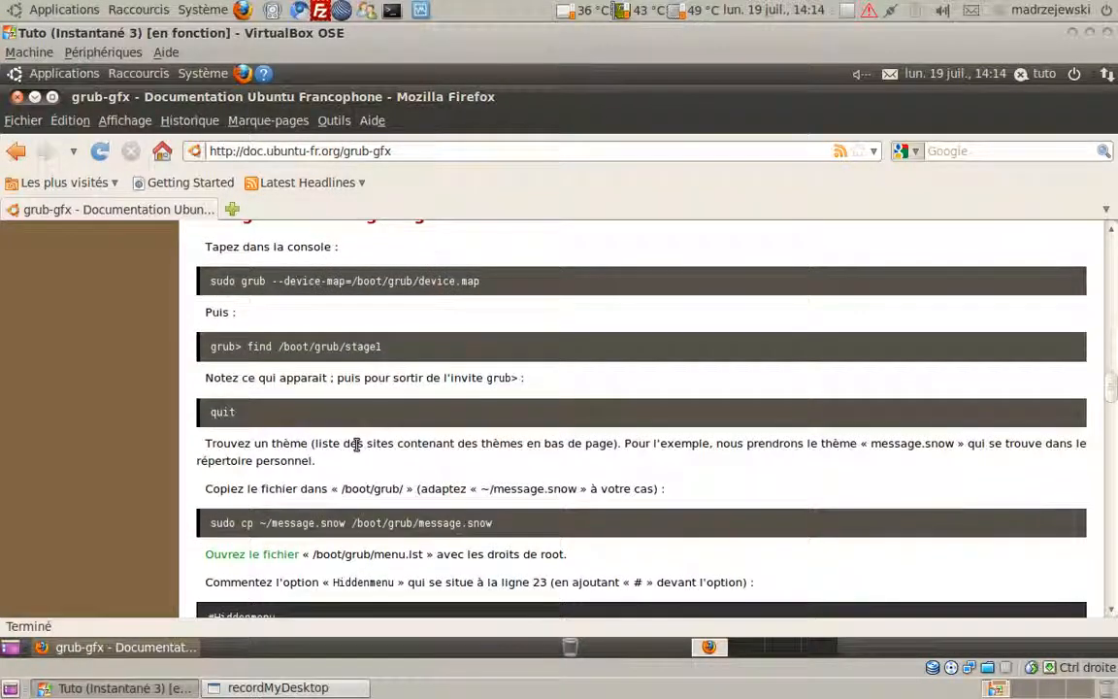
Return to the post-installation problem section and highlight the path /boot/grub/menu.lst and its file name.
scroll(360, 437, "up", 20)
scroll(375, 406, "down", 1)
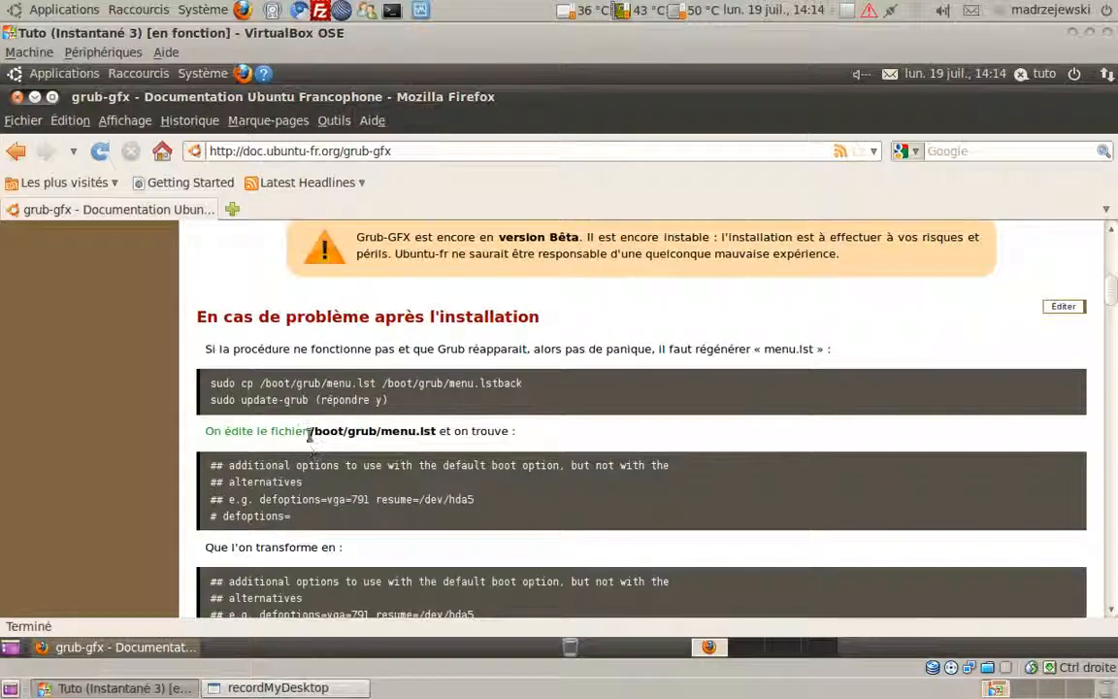
left_click_drag(310, 431, 443, 431)
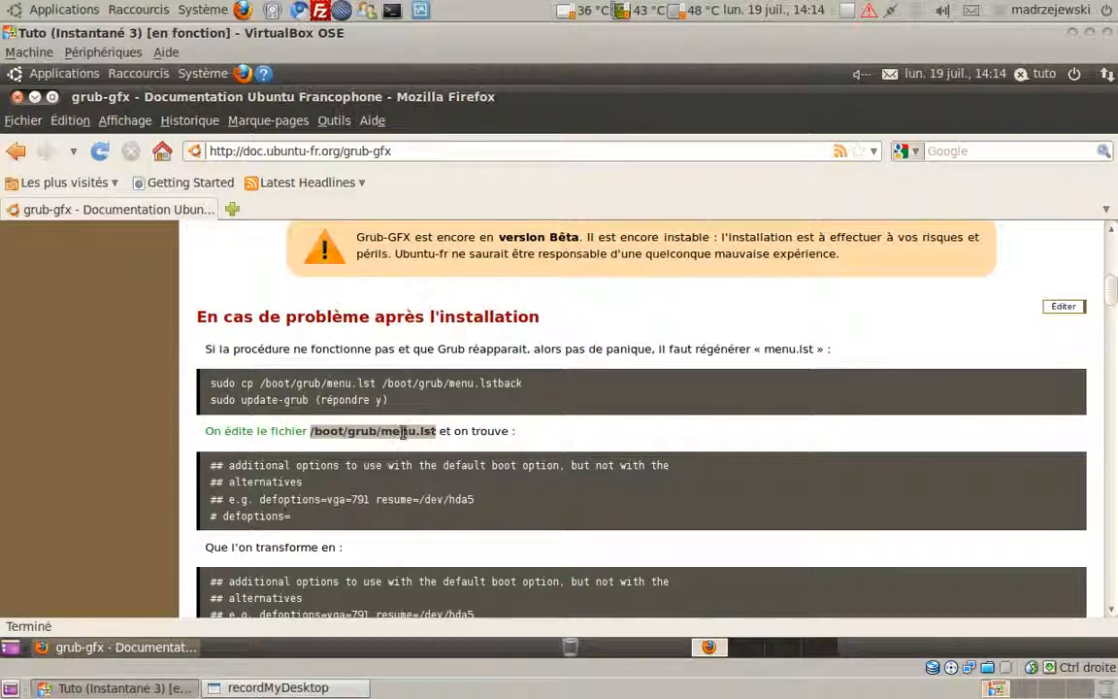
left_click_drag(433, 431, 385, 430)
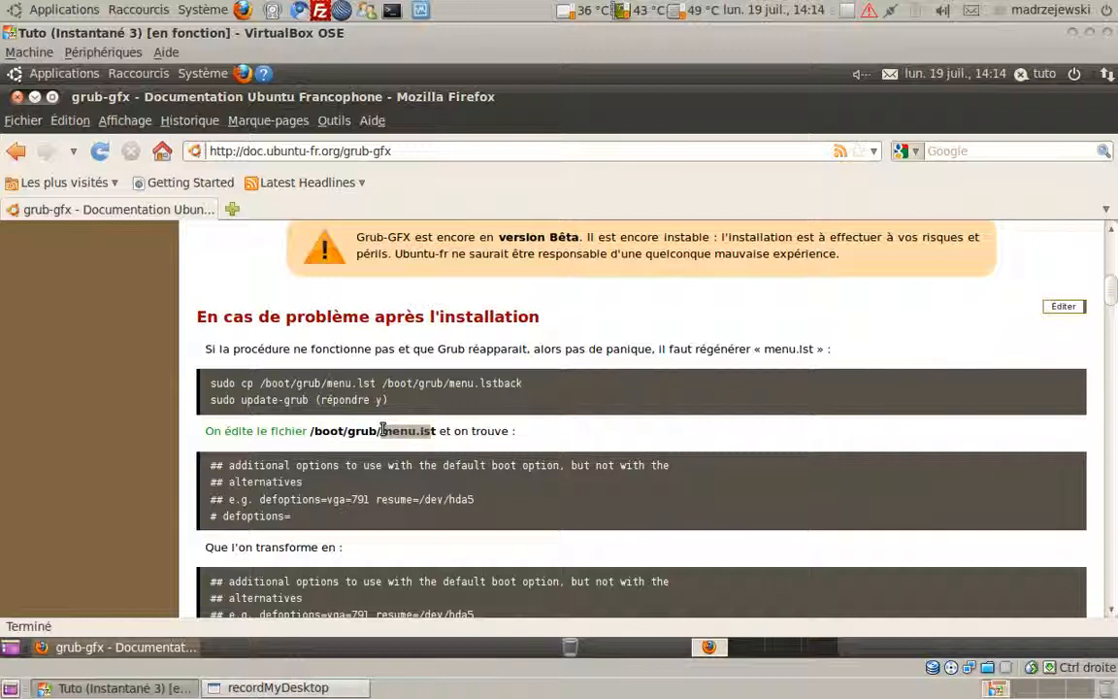
Close the browser and switch to the gedit text editor with a blank document.
left_click(17, 98)
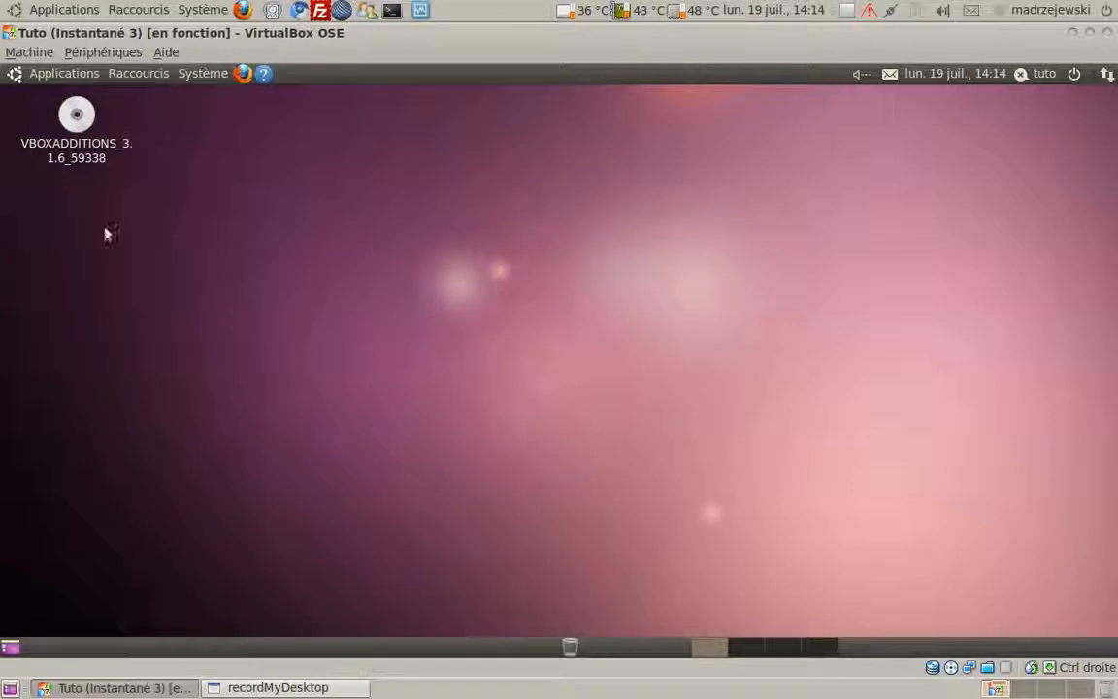
left_click(82, 80)
mouse_move(82, 95)
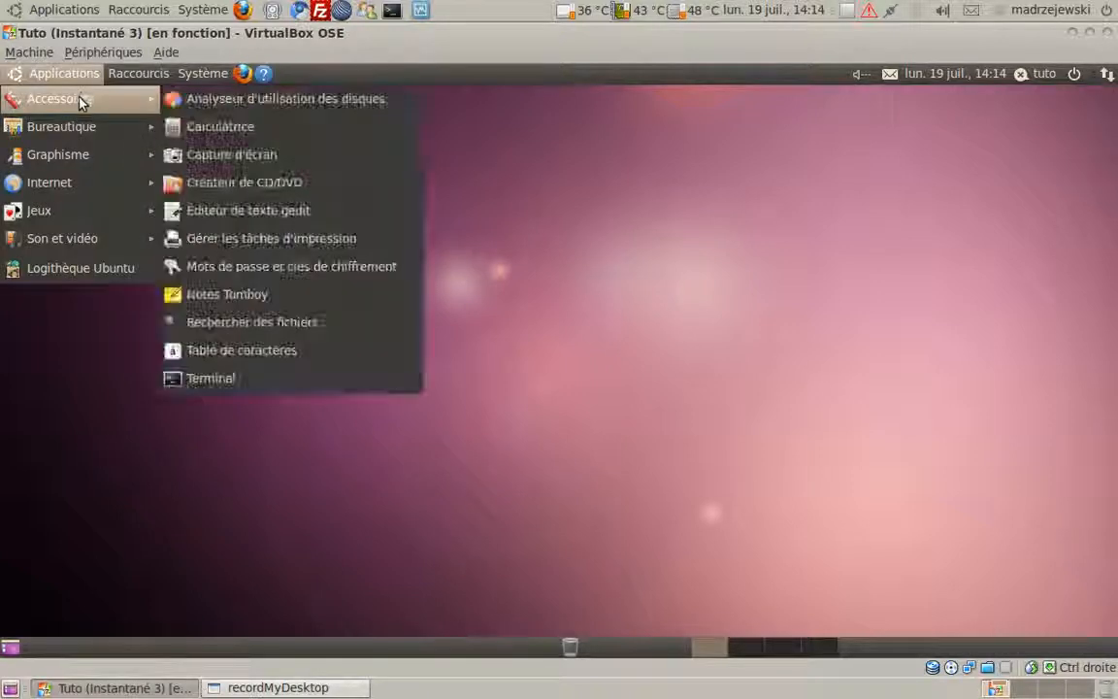
left_click(241, 212)
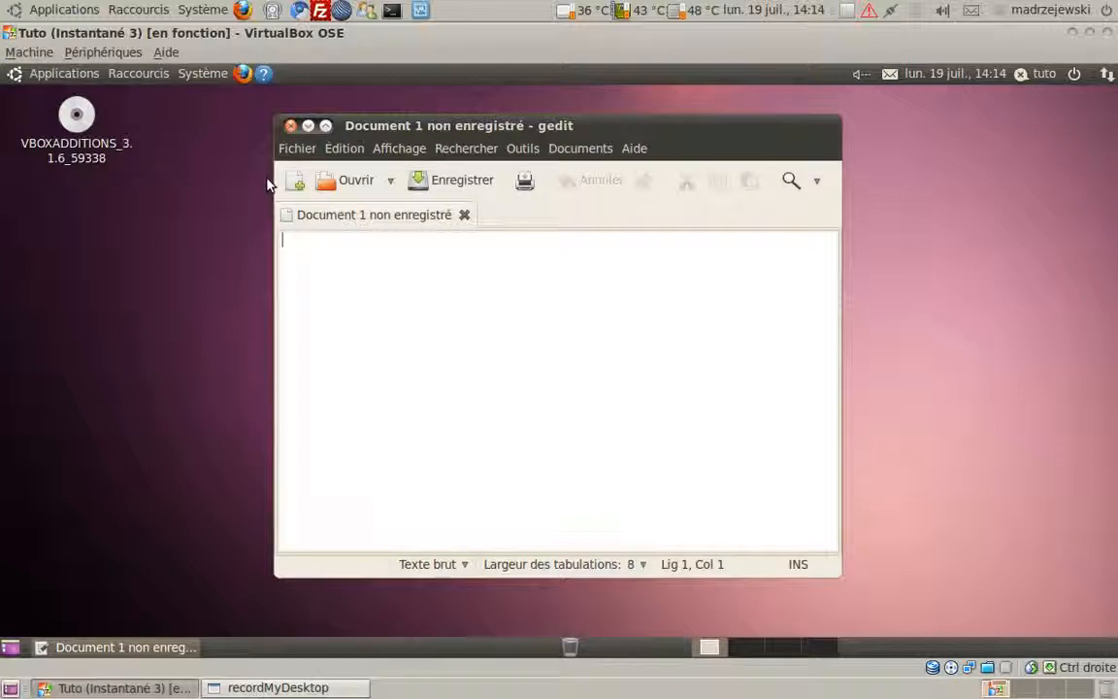
Browse to the folder /etc/default in the file-opening dialog.
left_click(321, 184)
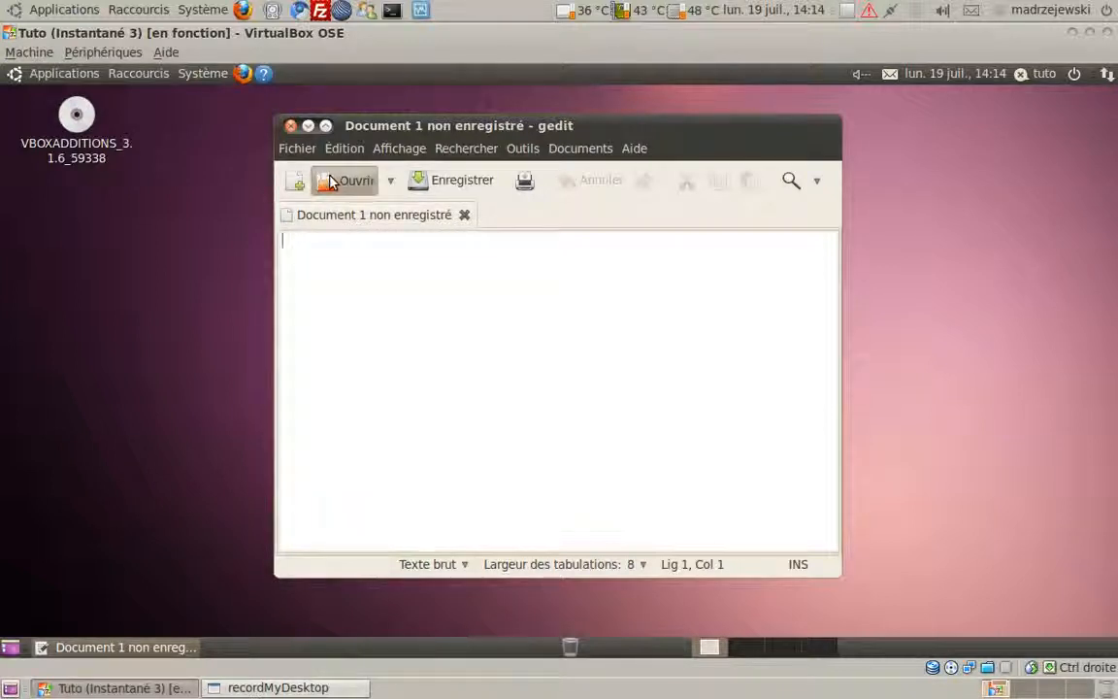
left_click(276, 133)
left_click(276, 134)
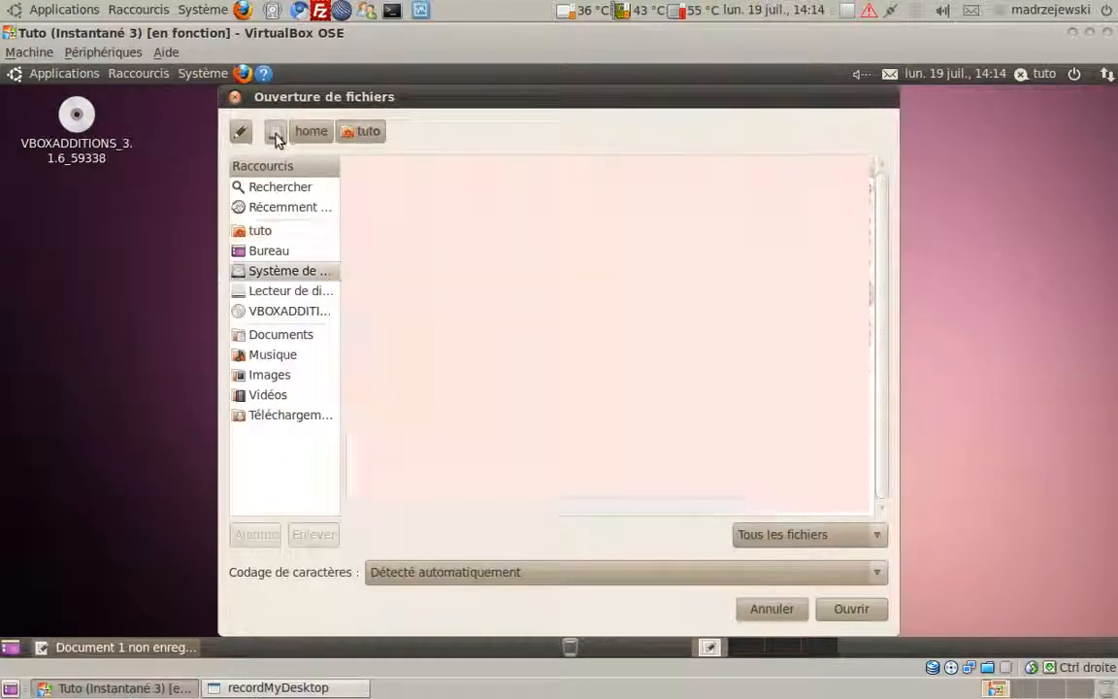
double_click(386, 272)
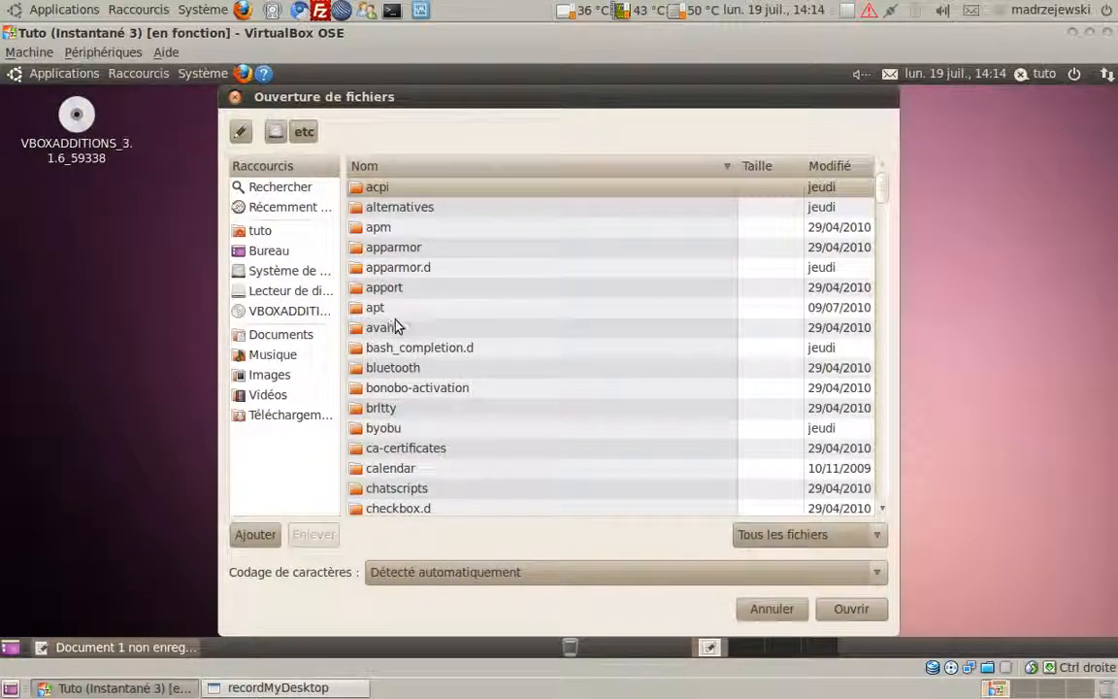
type("de")
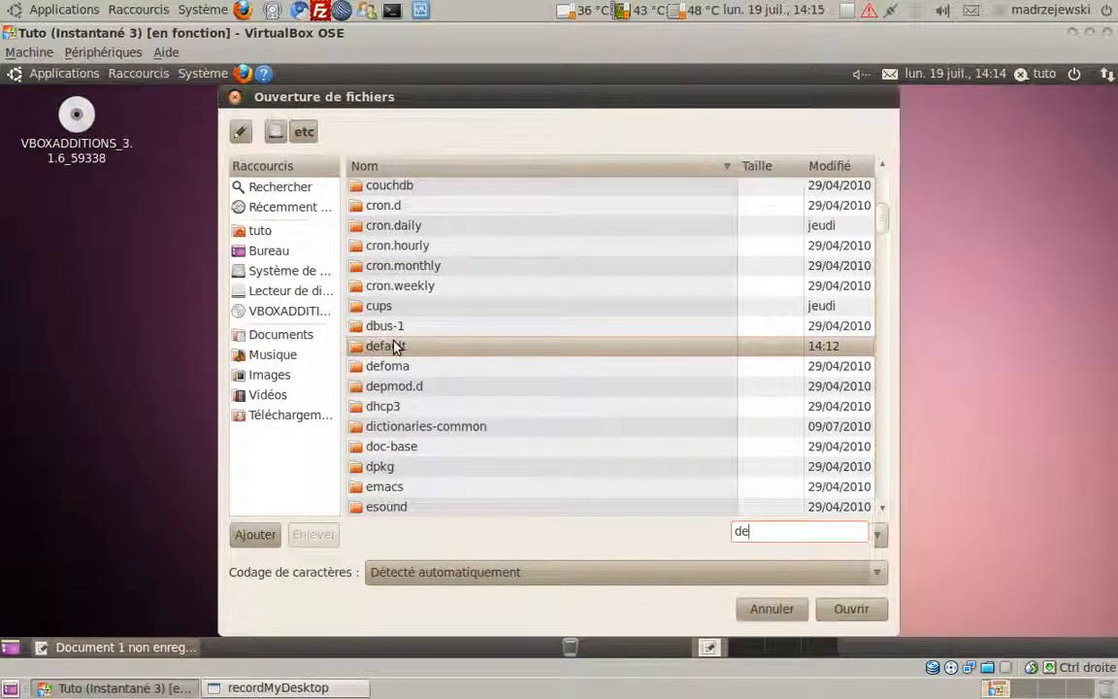
key("Return")
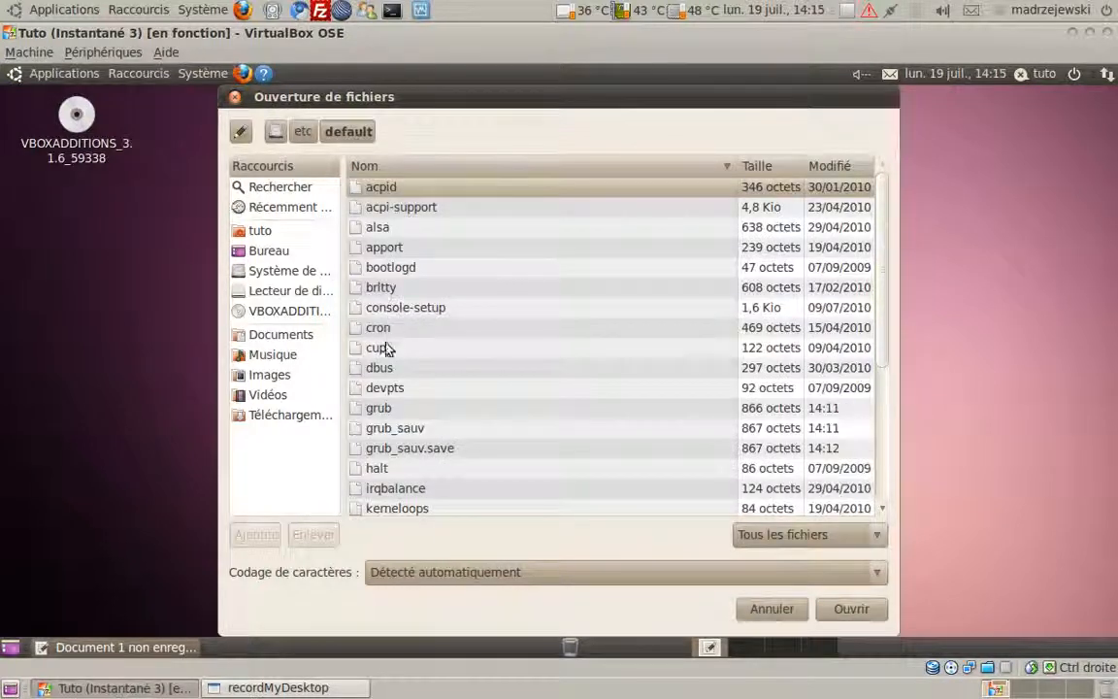
Open the file grub from /etc/default in the text editor.
left_click(400, 409)
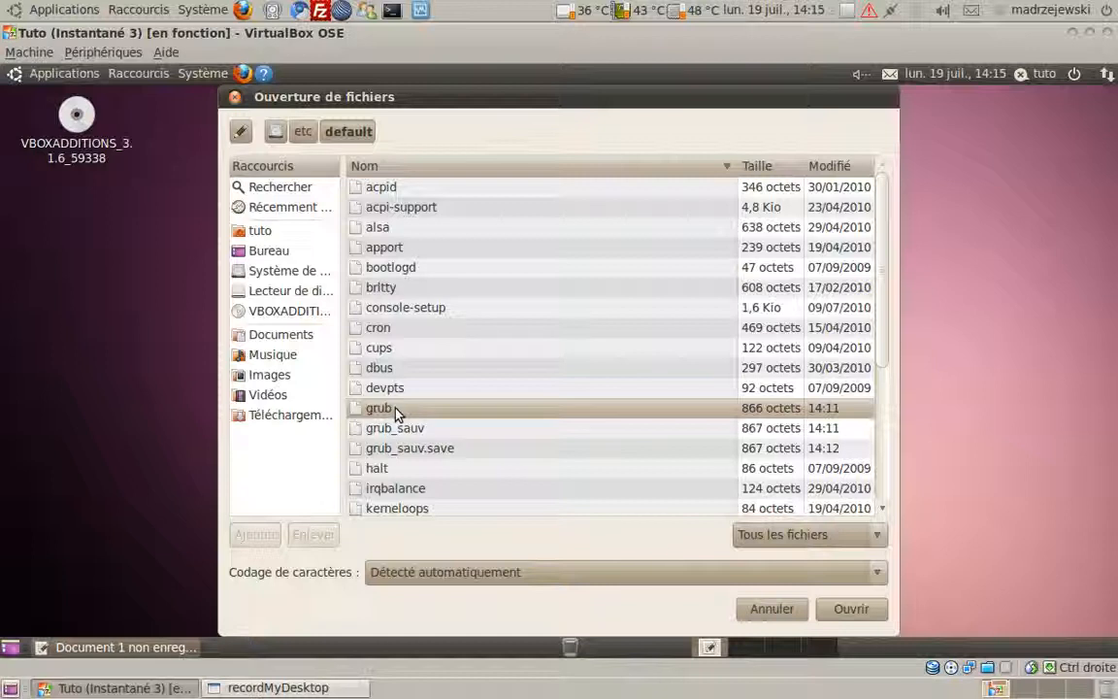
right_click(379, 412)
key("Escape")
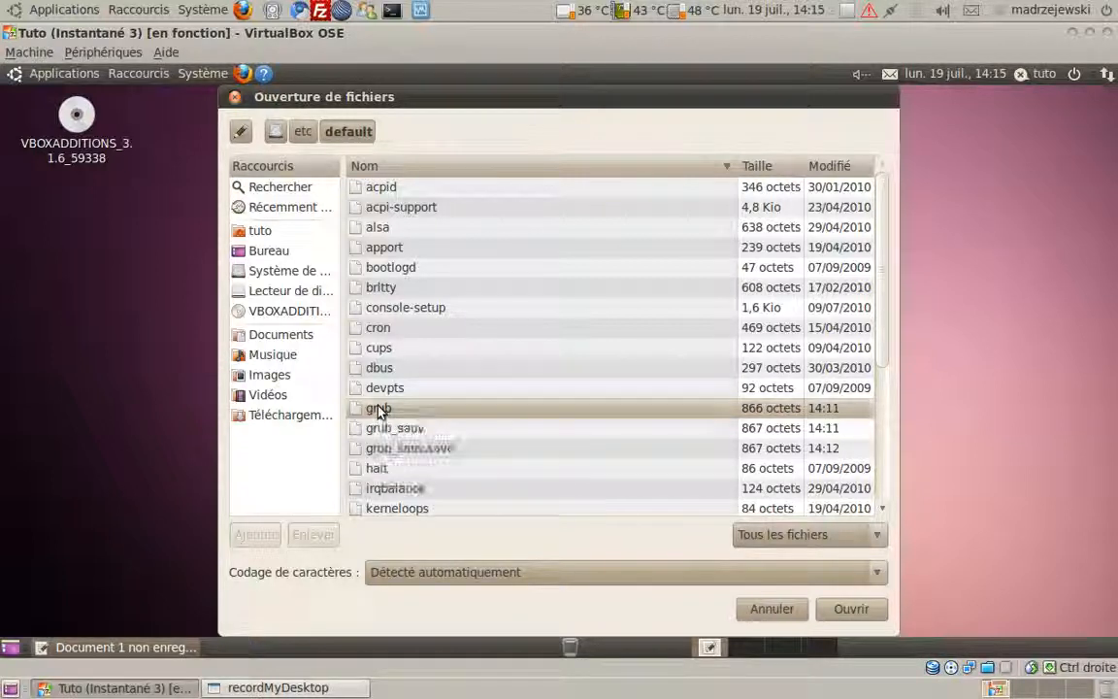
left_click(852, 609)
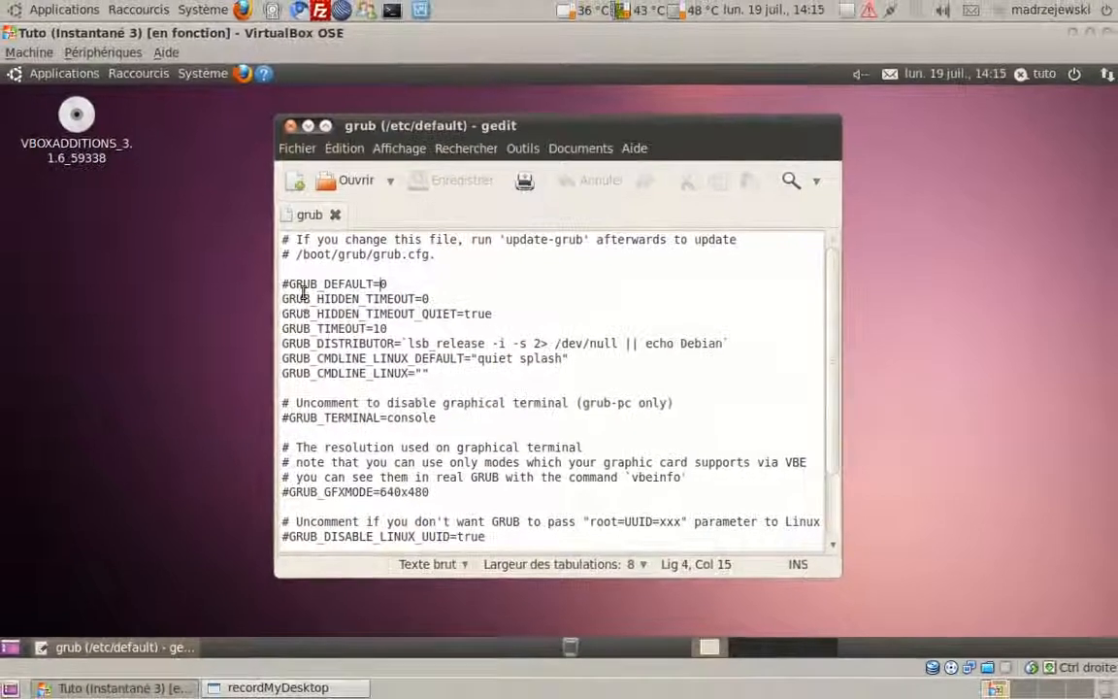
Remove the # in front of the GRUB_DEFAULT=0 line in the grub file.
left_click(289, 284)
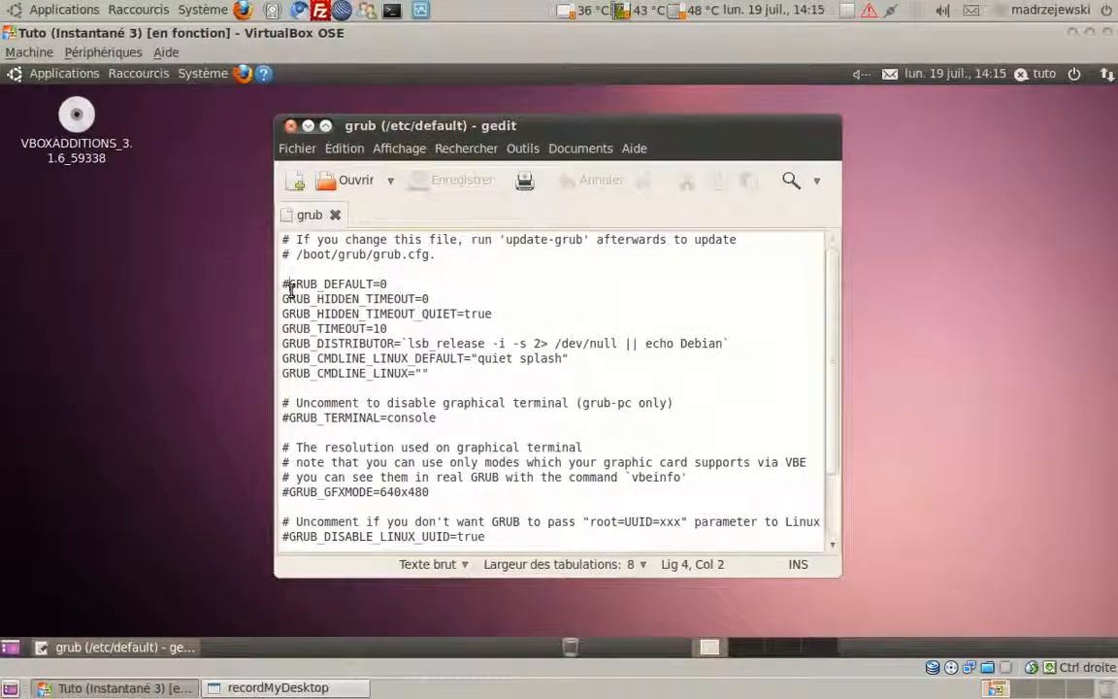
key("BackSpace")
key("BackSpace")
key("Return")
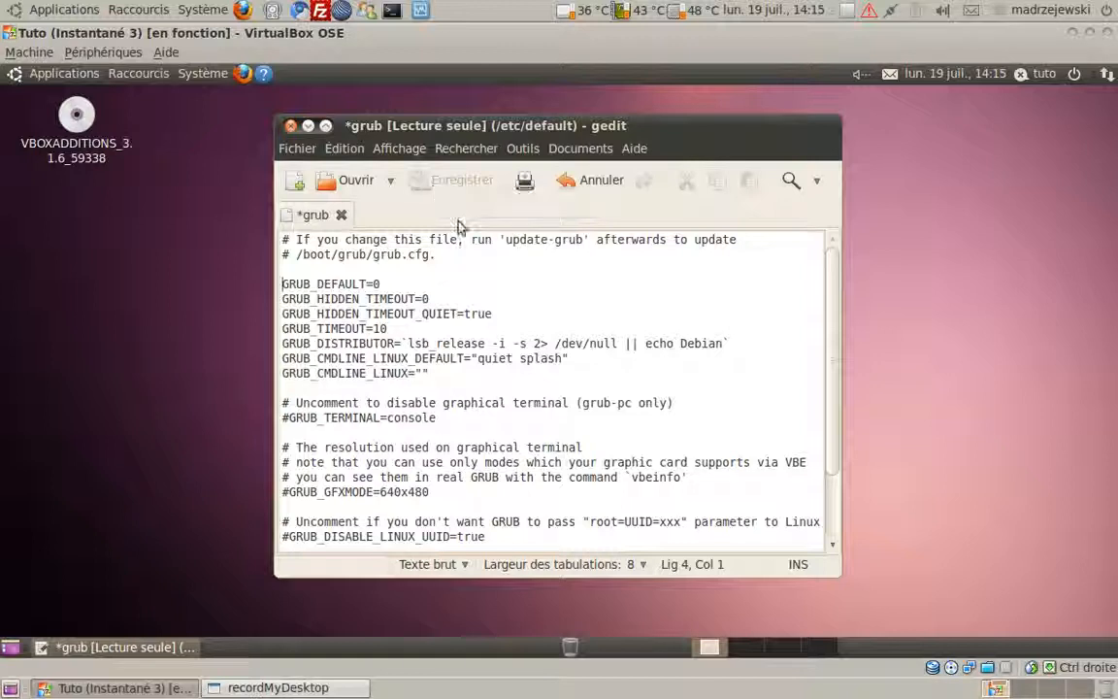
Try adding the text "plop" to the grub file, delete it again, and close the editor without saving.
scroll(668, 317, "down", 2)
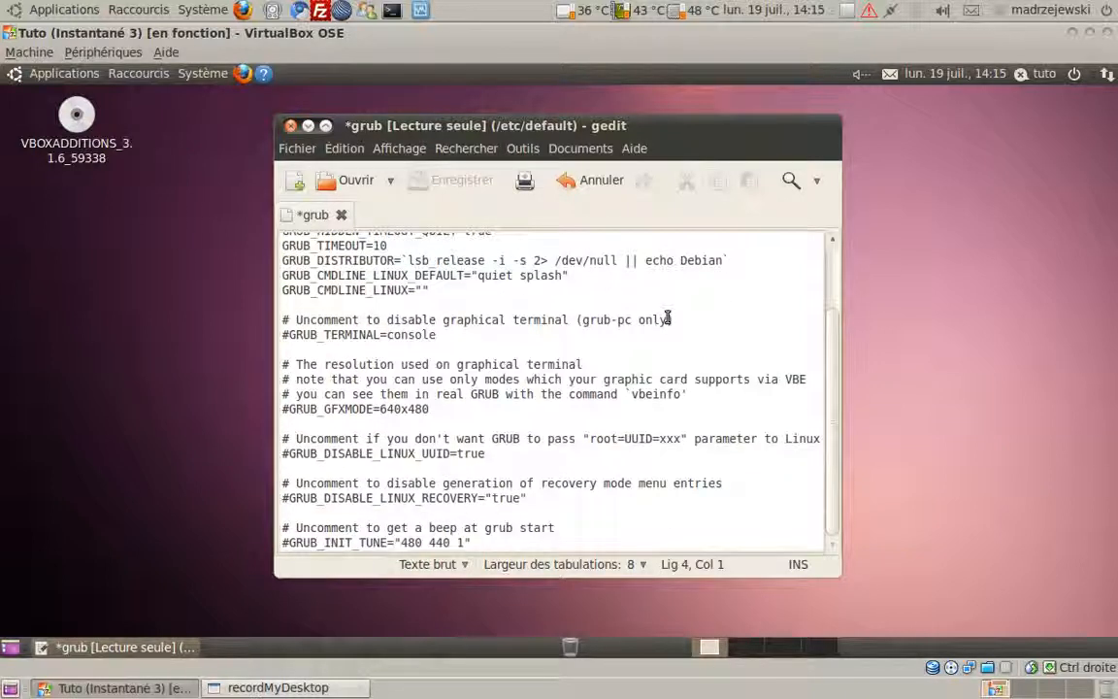
scroll(666, 318, "up", 2)
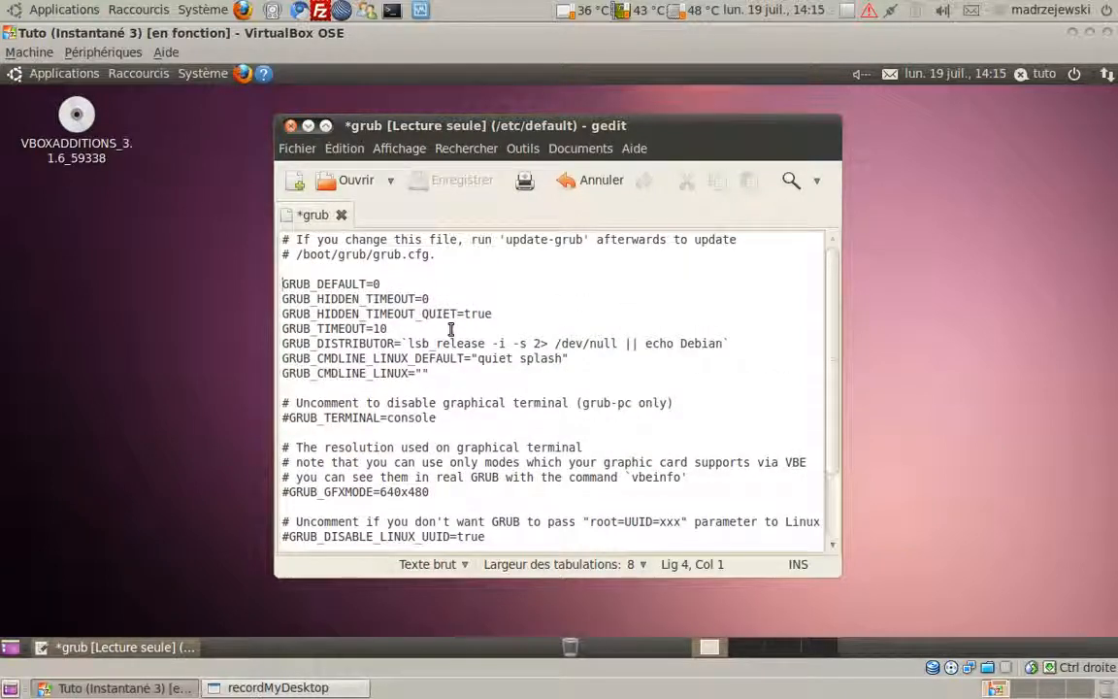
type("plop")
key("BackSpace")
key("BackSpace")
key("BackSpace")
key("BackSpace")
left_click(289, 128)
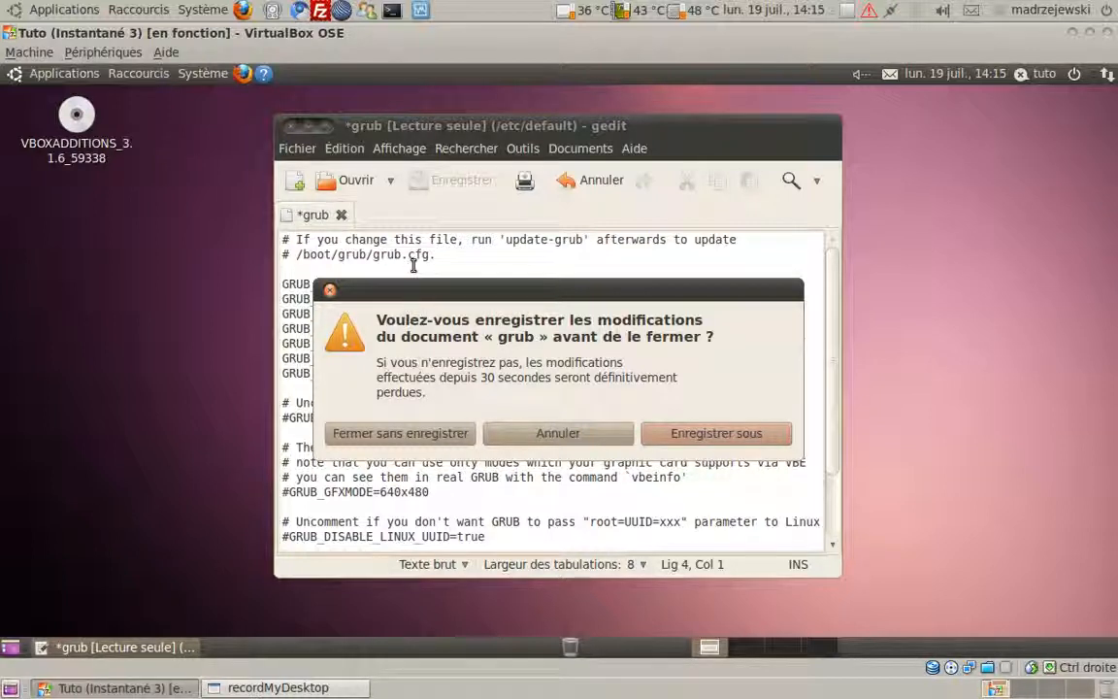
left_click(454, 432)
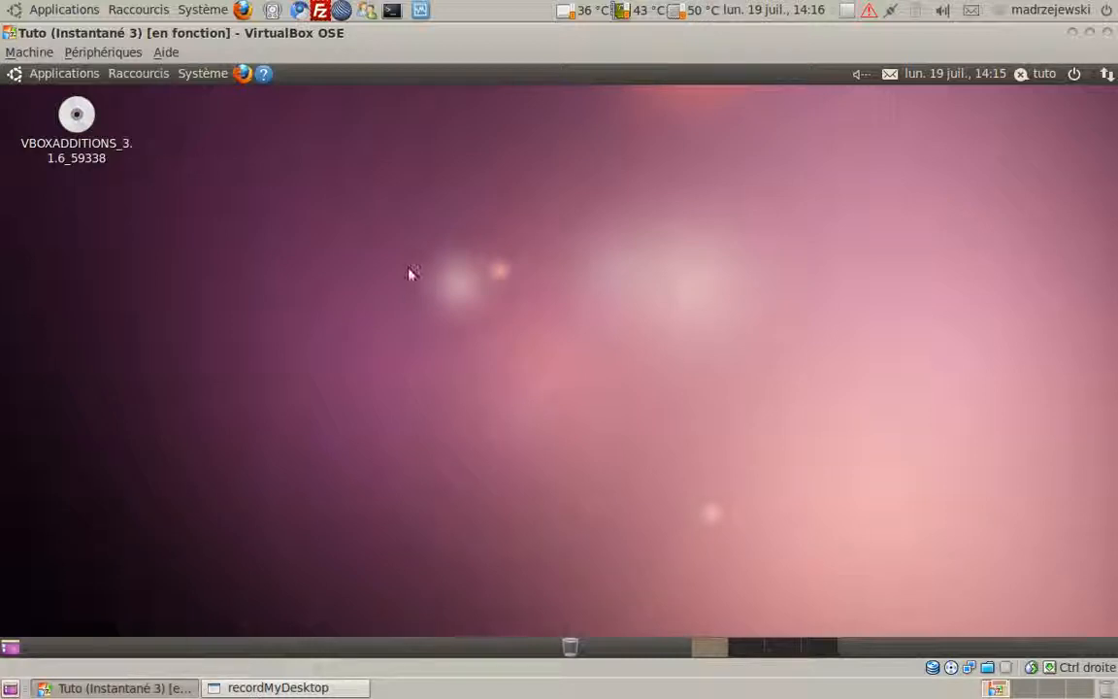
left_click(49, 73)
mouse_move(56, 98)
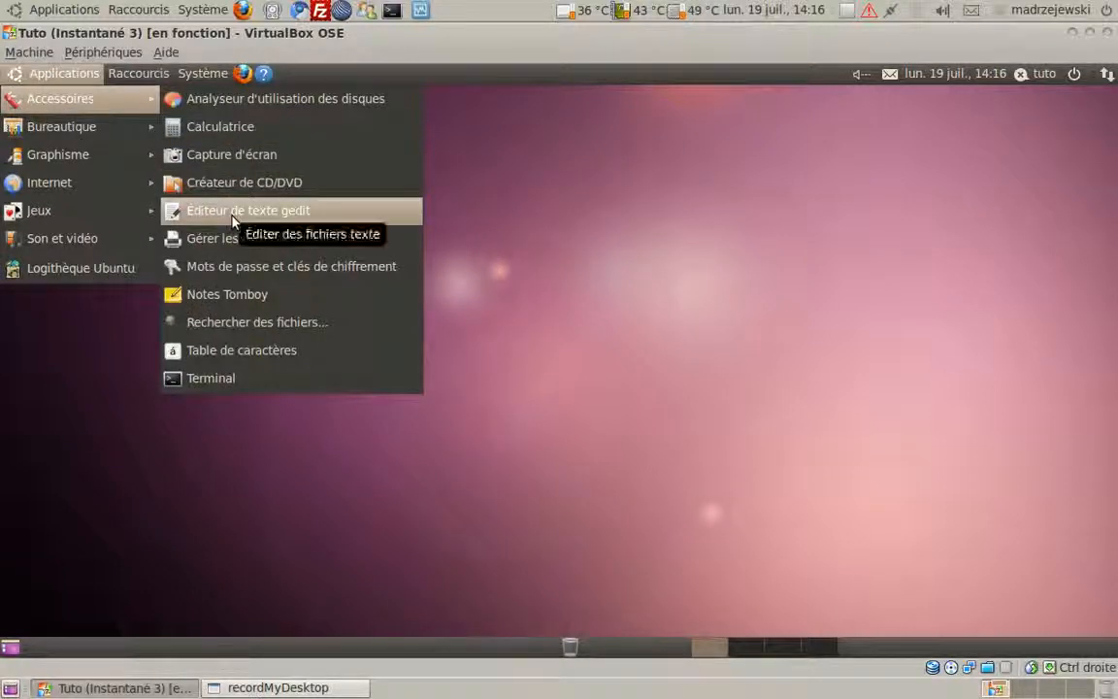
left_click(550, 210)
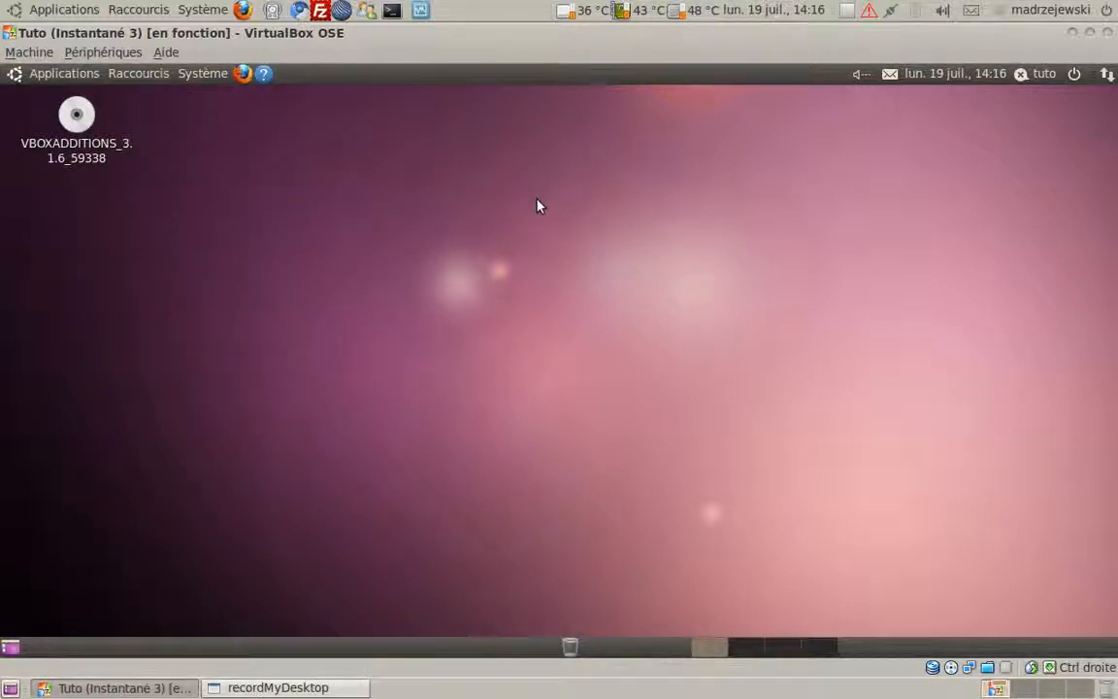
Launch gedit with administrator rights by running the command "gksudo gedit" from the application launcher dialog.
key("alt+F2")
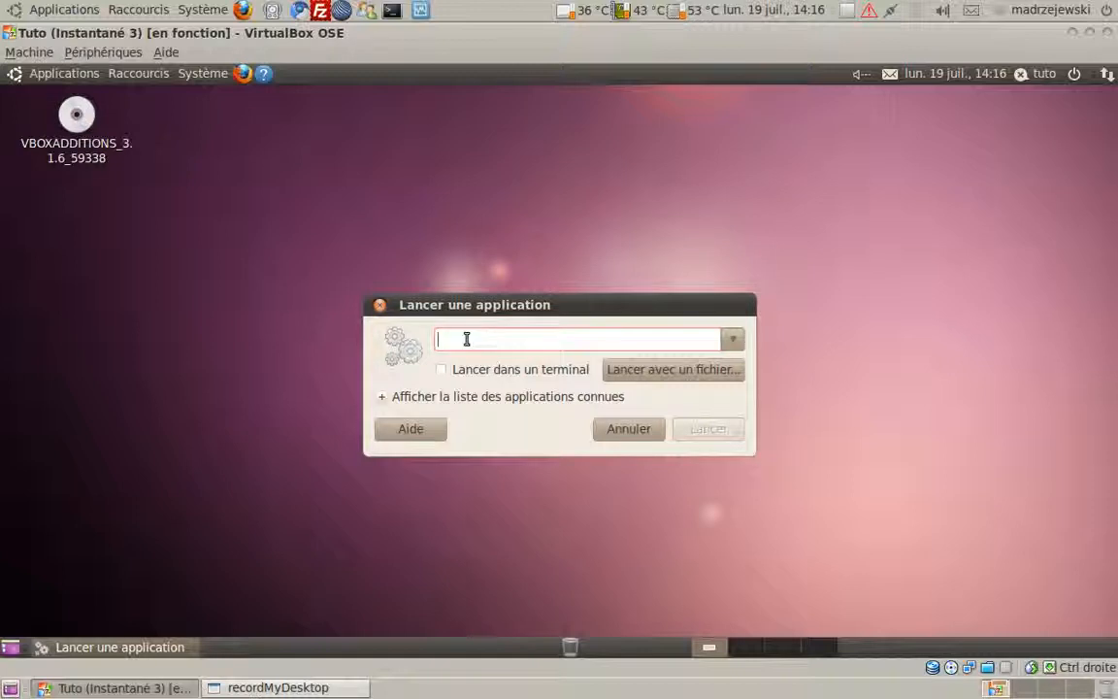
type("gksudo")
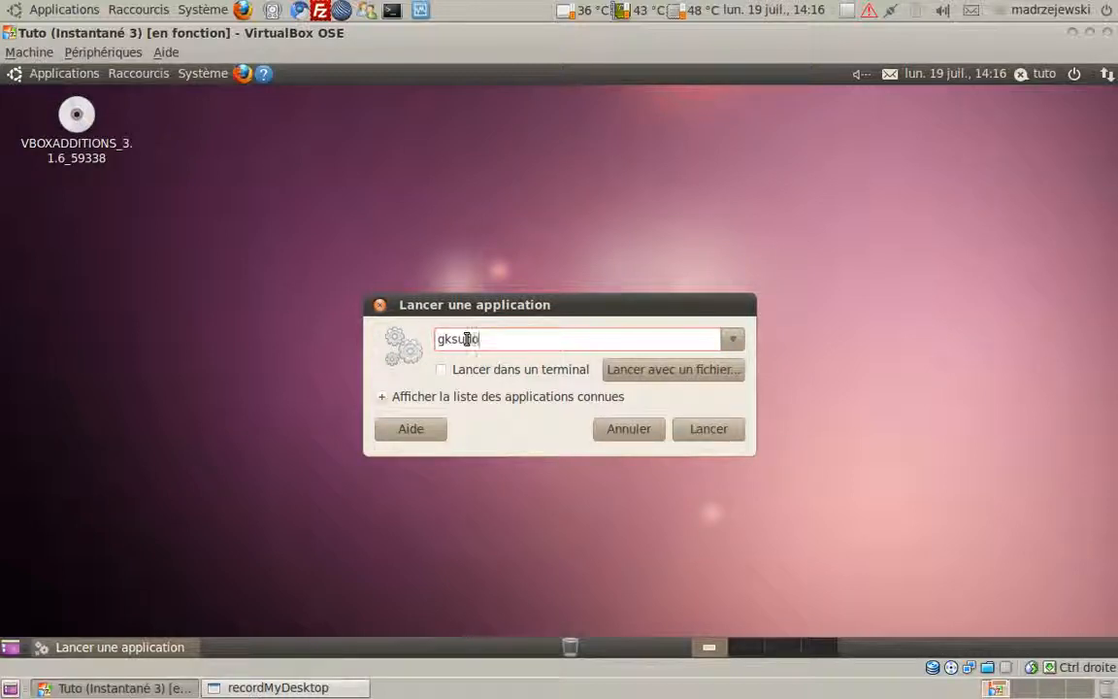
left_click_drag(491, 341, 435, 339)
left_click(493, 347)
type("nedit")
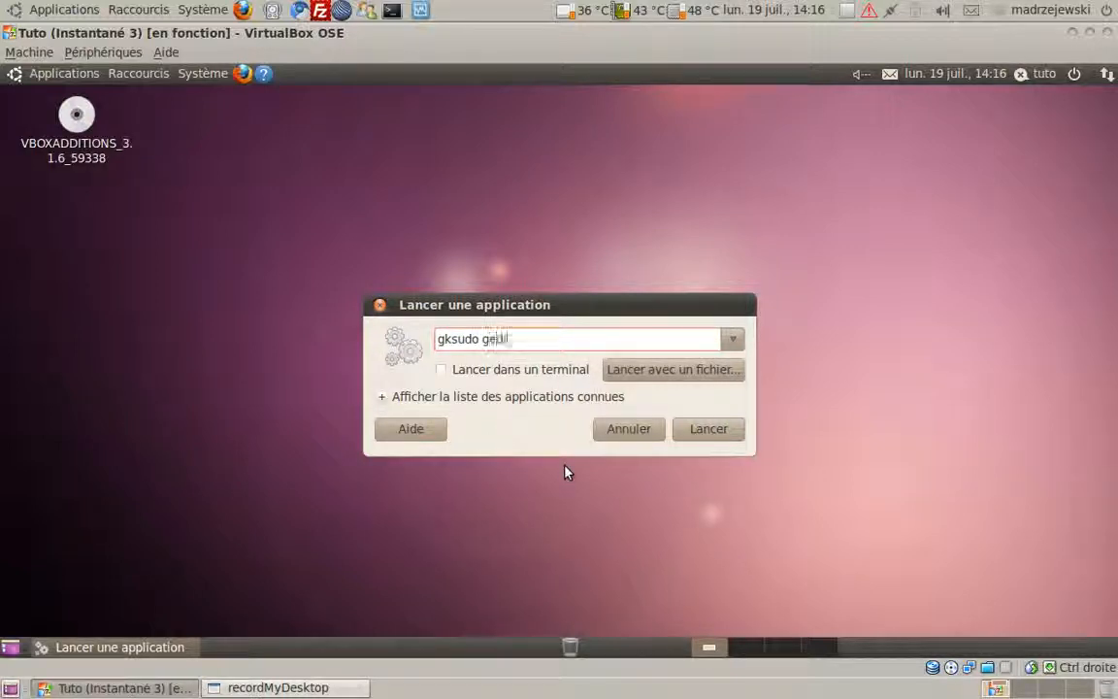
key("Return")
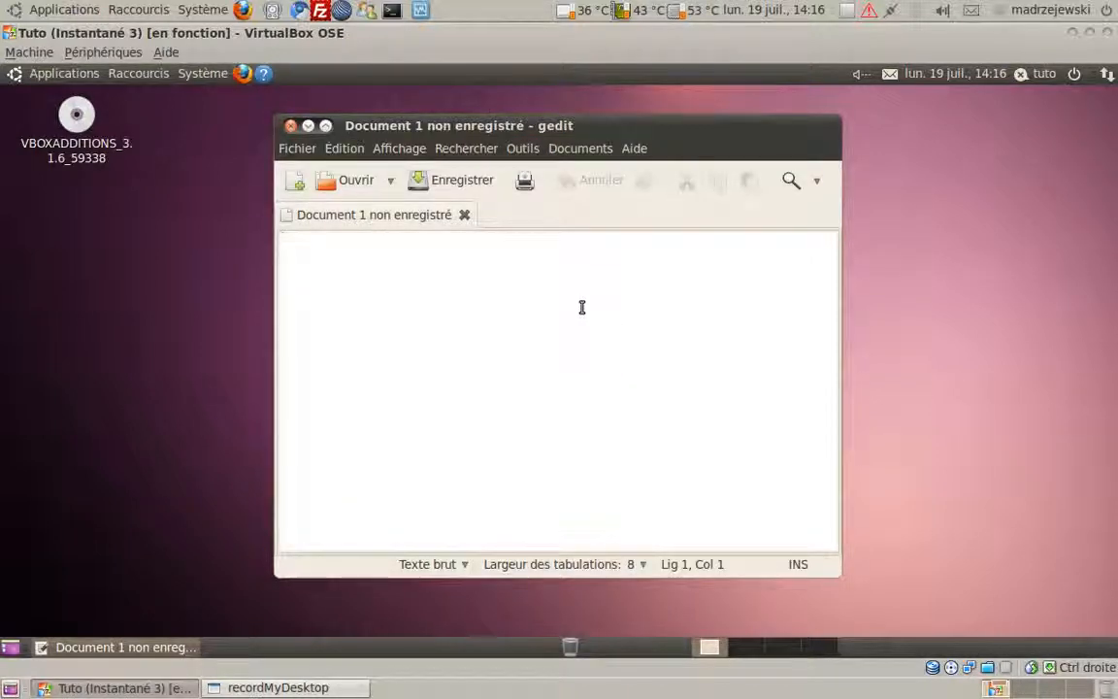
Open the file grub from the folder /etc/default in the administrator text editor.
left_click(340, 184)
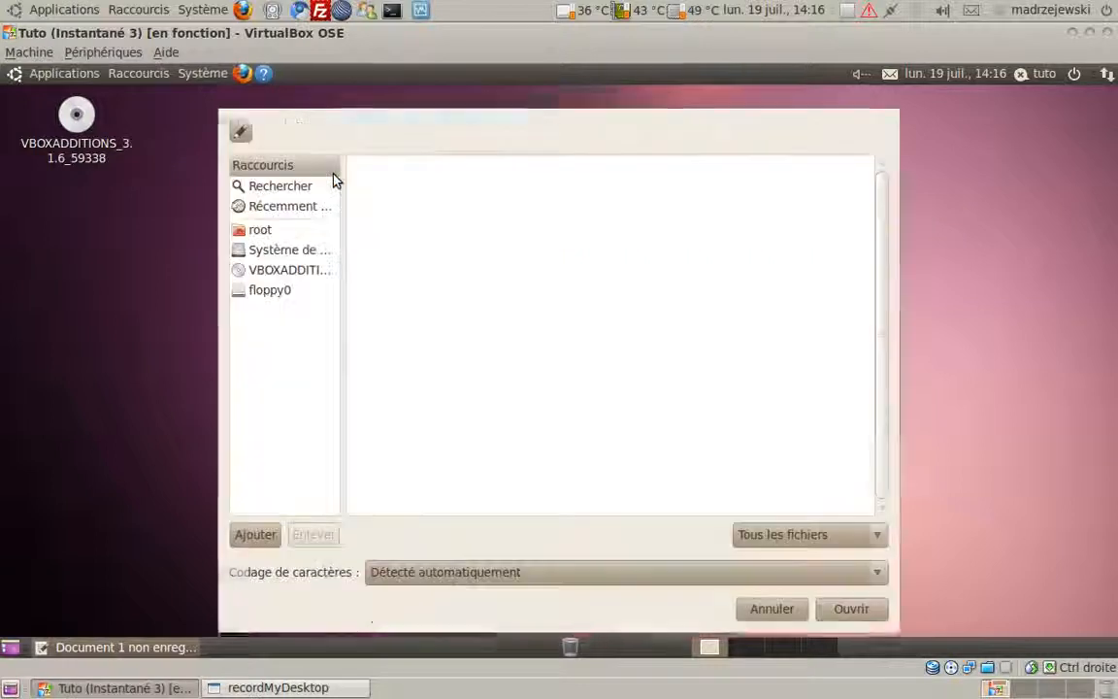
left_click(275, 136)
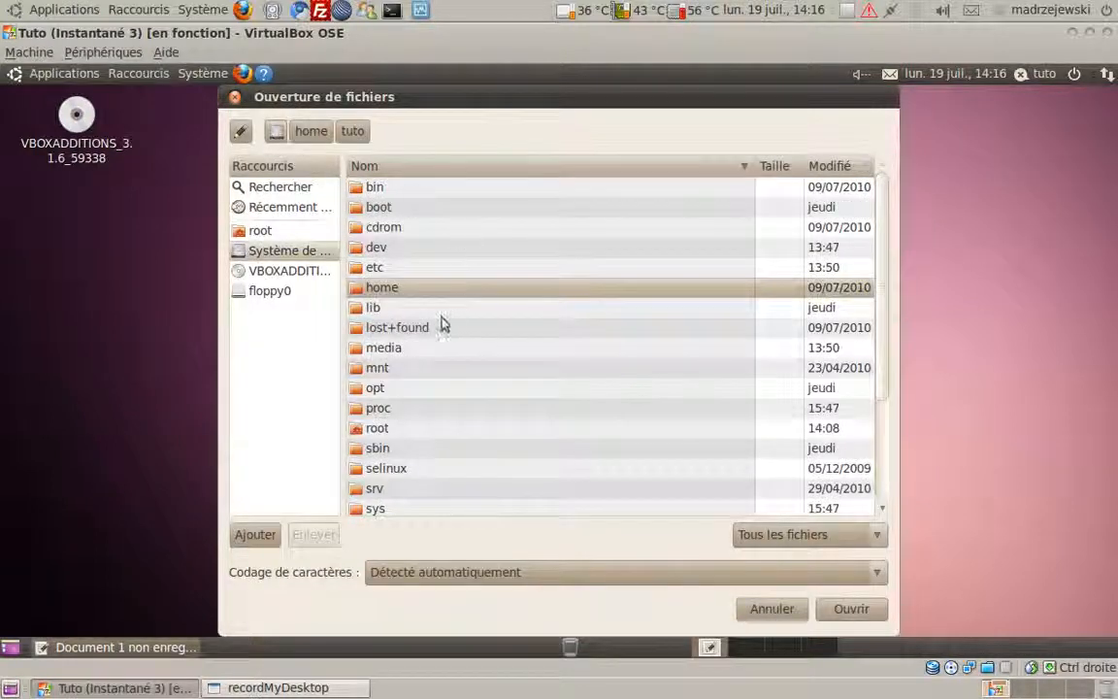
double_click(435, 269)
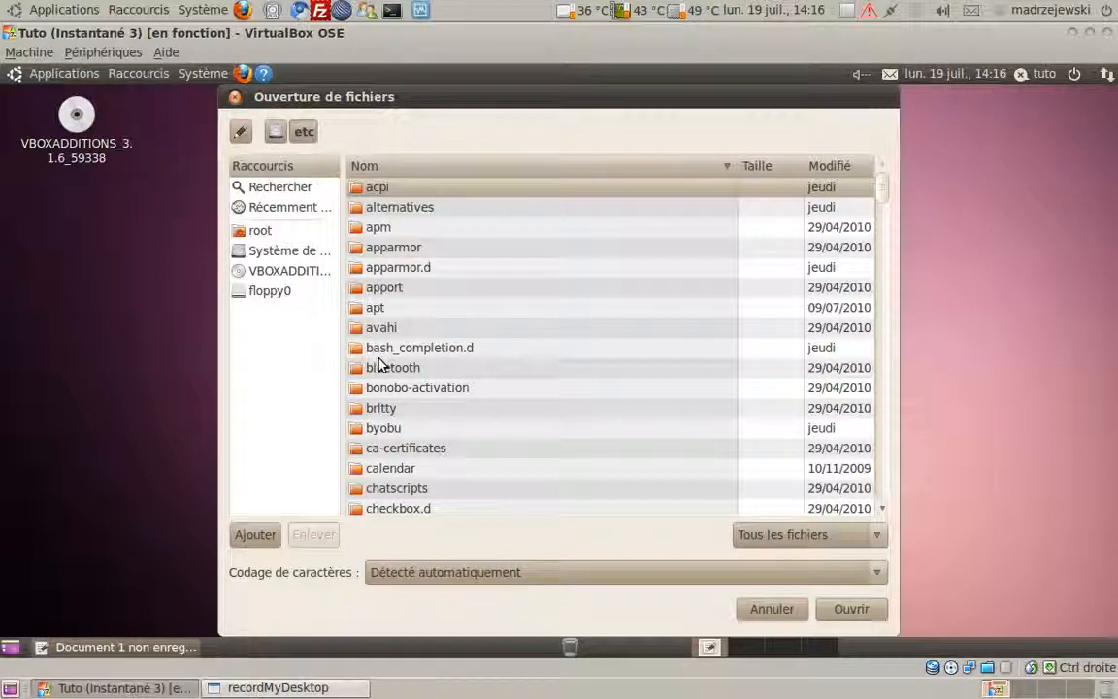
type("d")
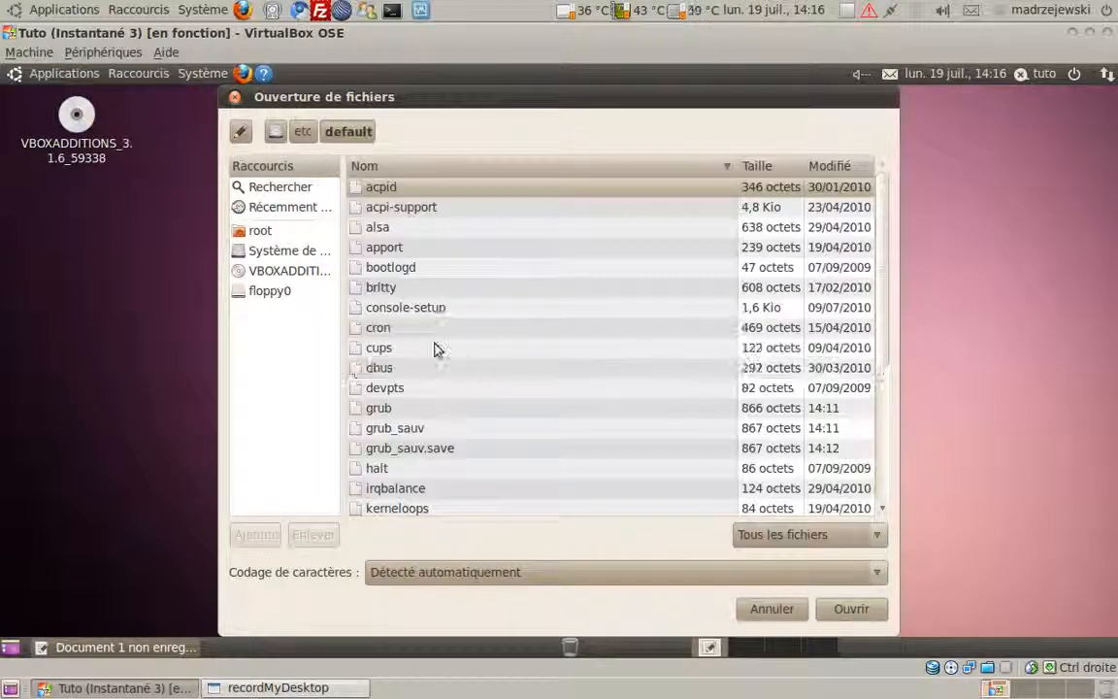
double_click(386, 408)
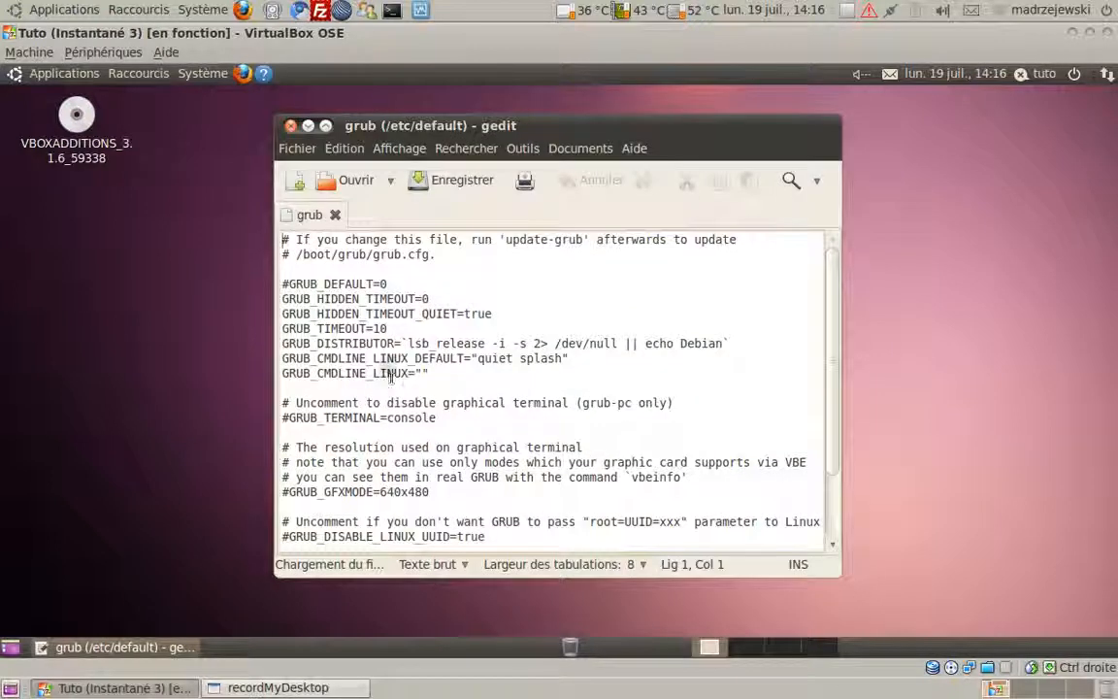
Remove the # in front of the GRUB_DEFAULT=0 line and save the grub file.
left_click(289, 284)
key("BackSpace")
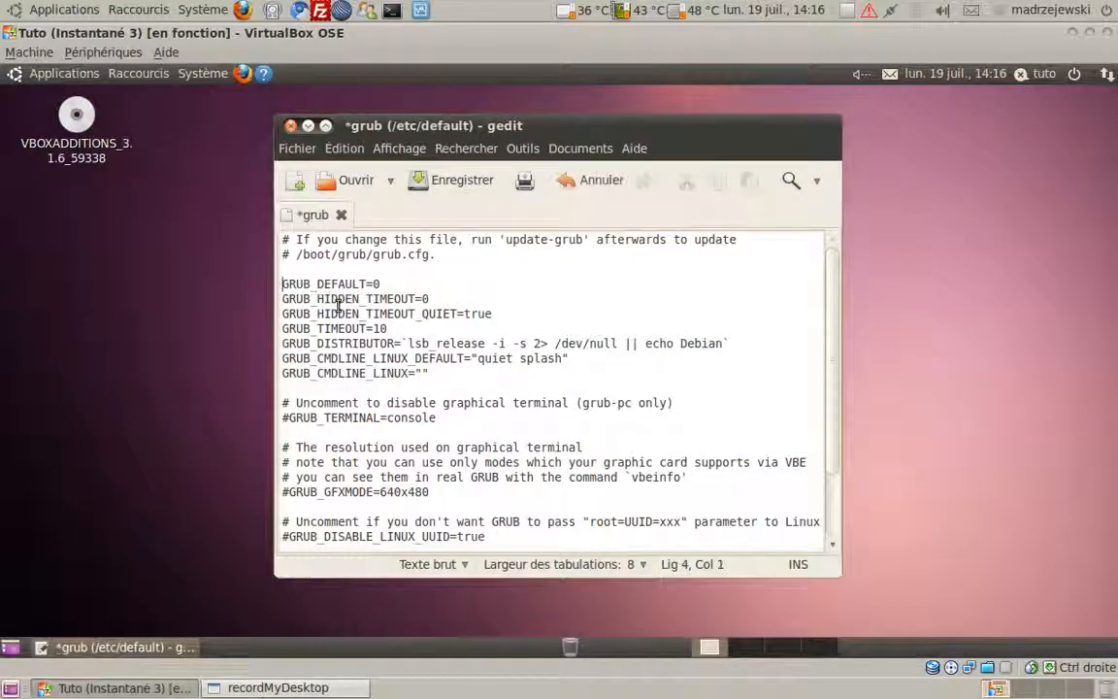
left_click(441, 184)
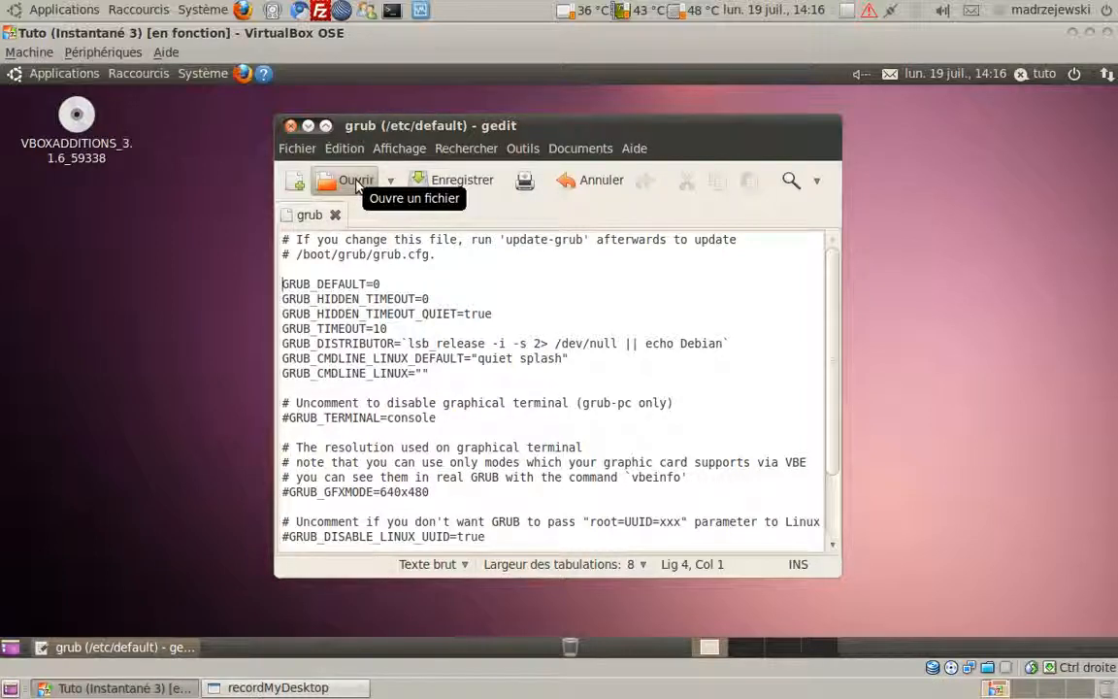
Look through the contents of the /etc folder in the file-opening dialog and cancel without opening a file.
left_click(355, 182)
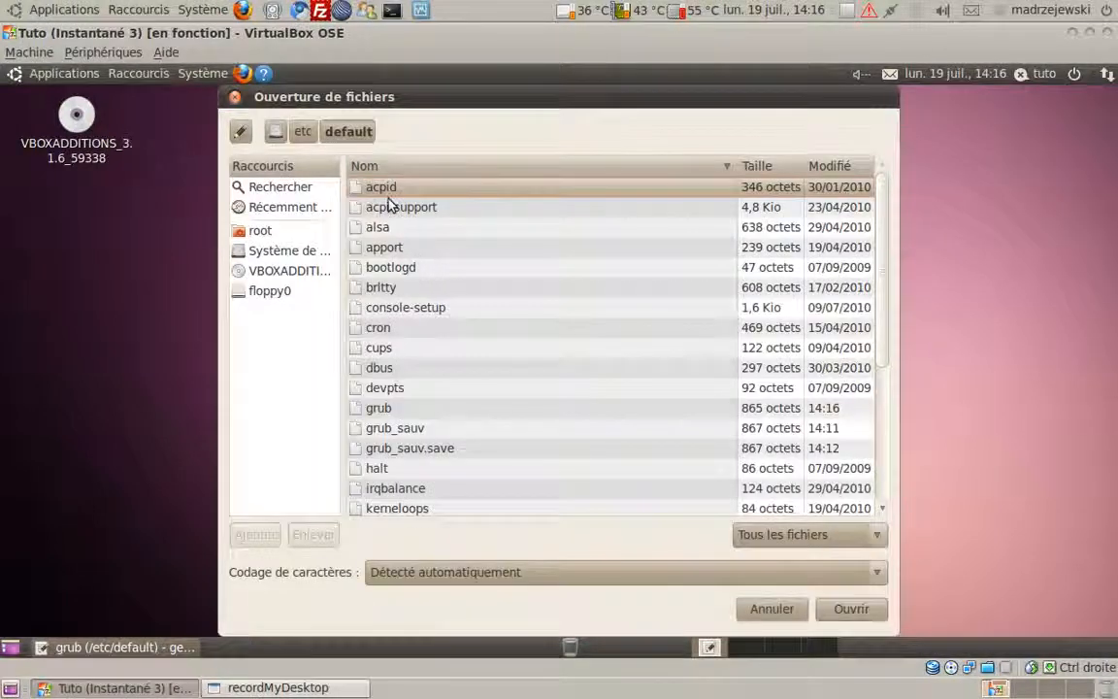
left_click(303, 131)
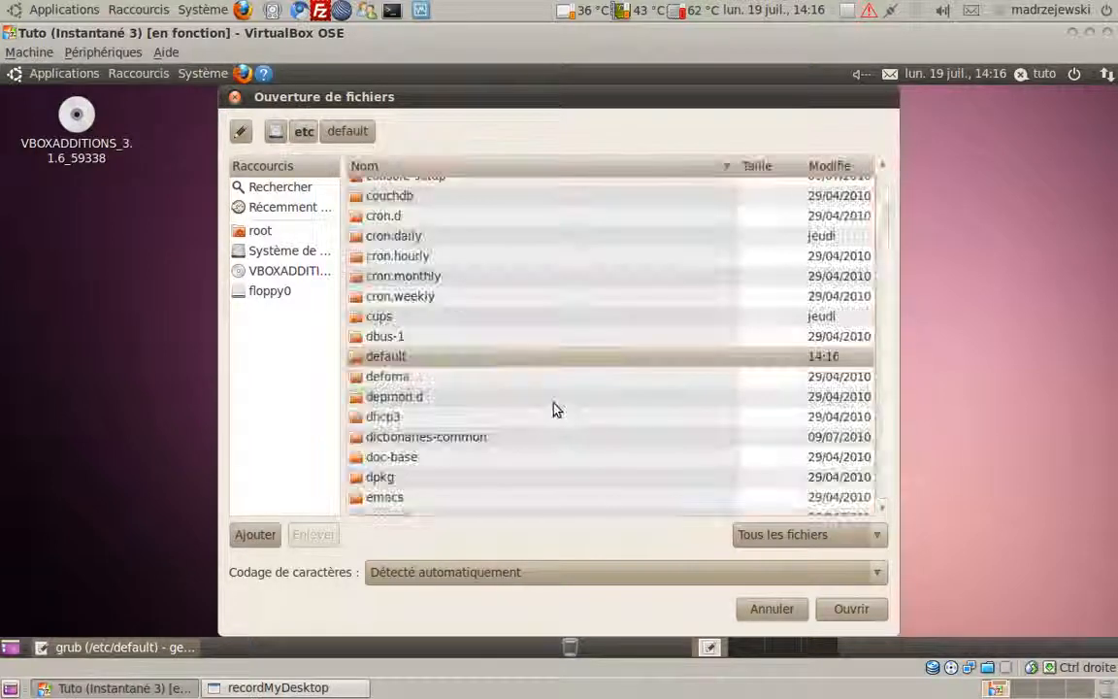
scroll(557, 407, "up", 5)
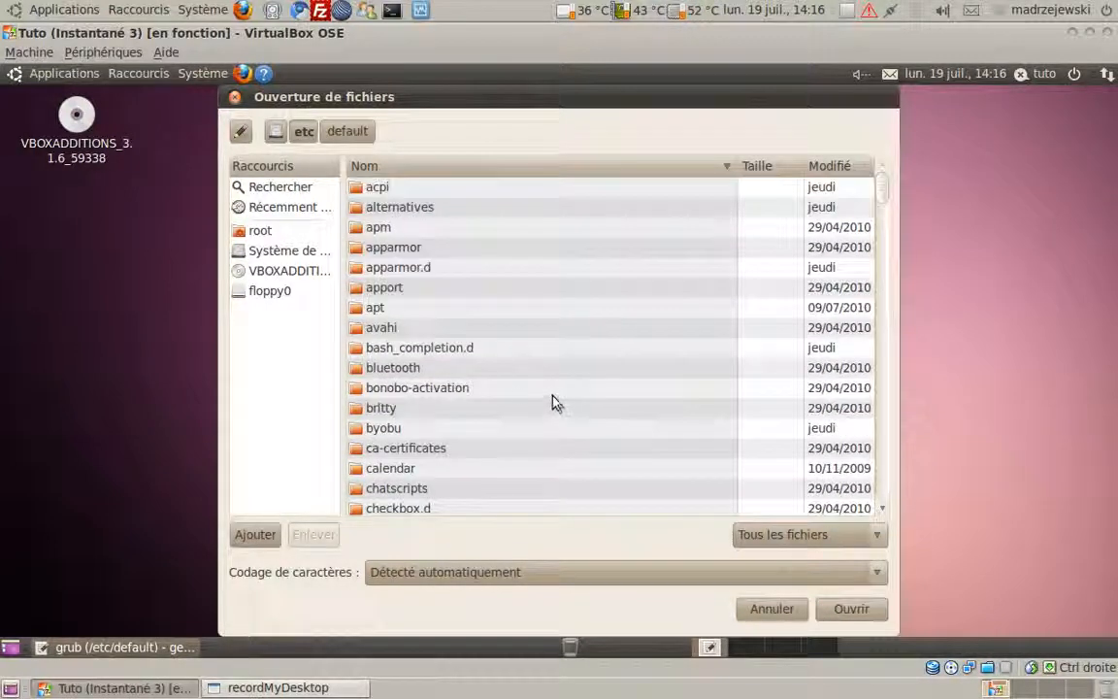
scroll(429, 270, "down", 8)
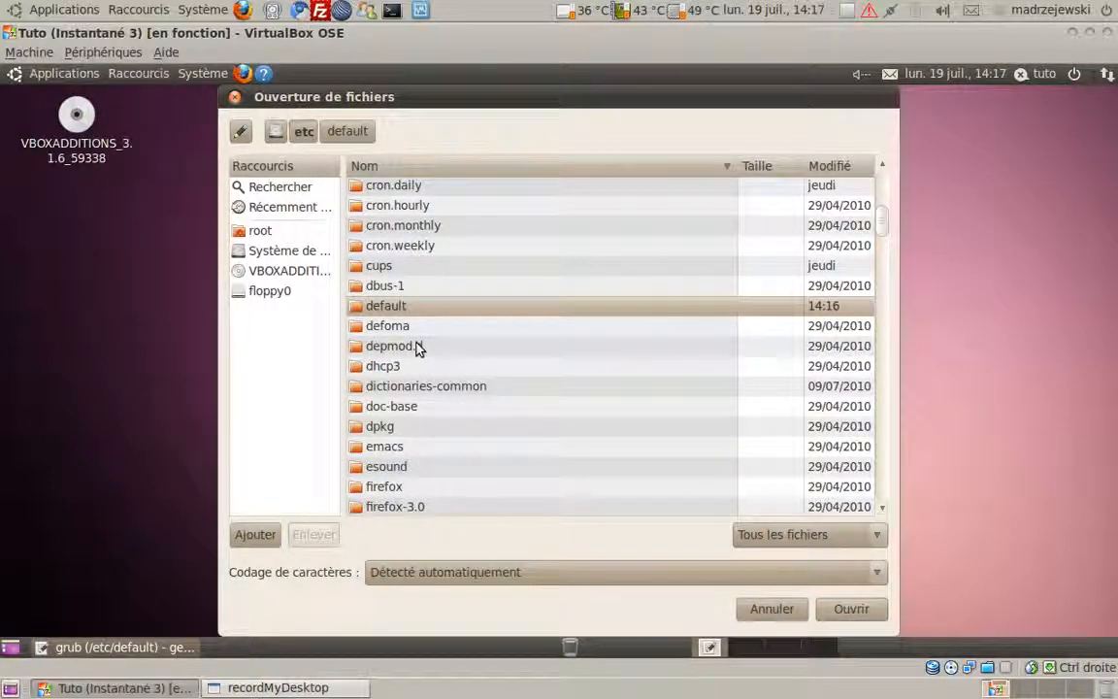
left_click(772, 609)
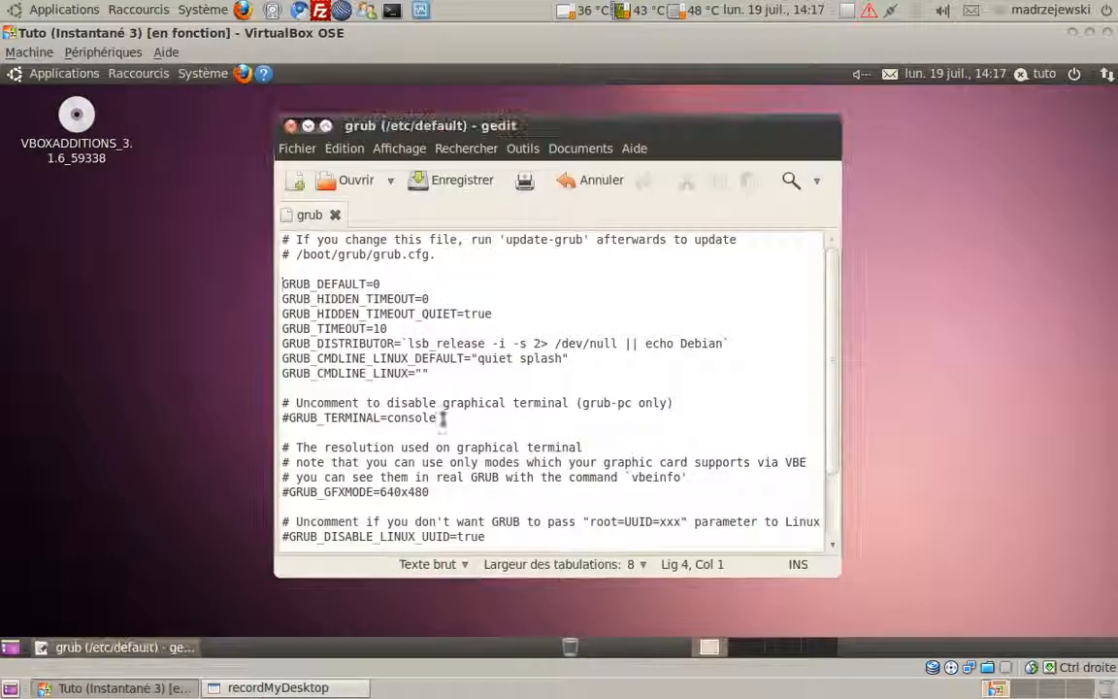
Close the text editor and open a terminal window.
left_click(290, 126)
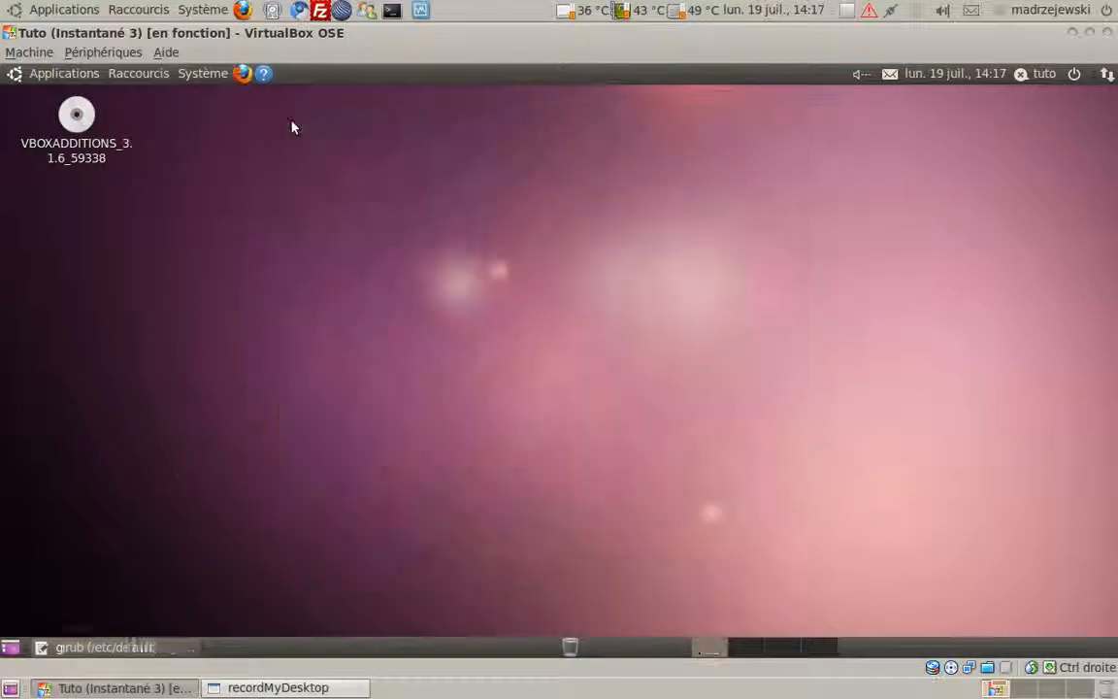
left_click(51, 78)
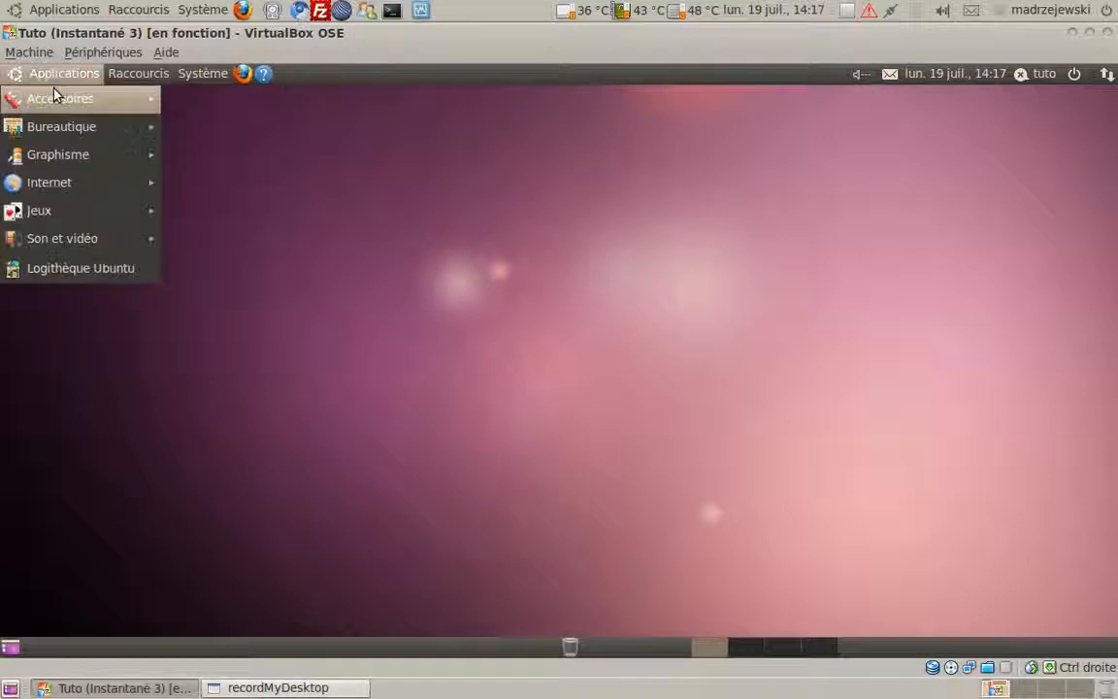
mouse_move(53, 97)
left_click(229, 384)
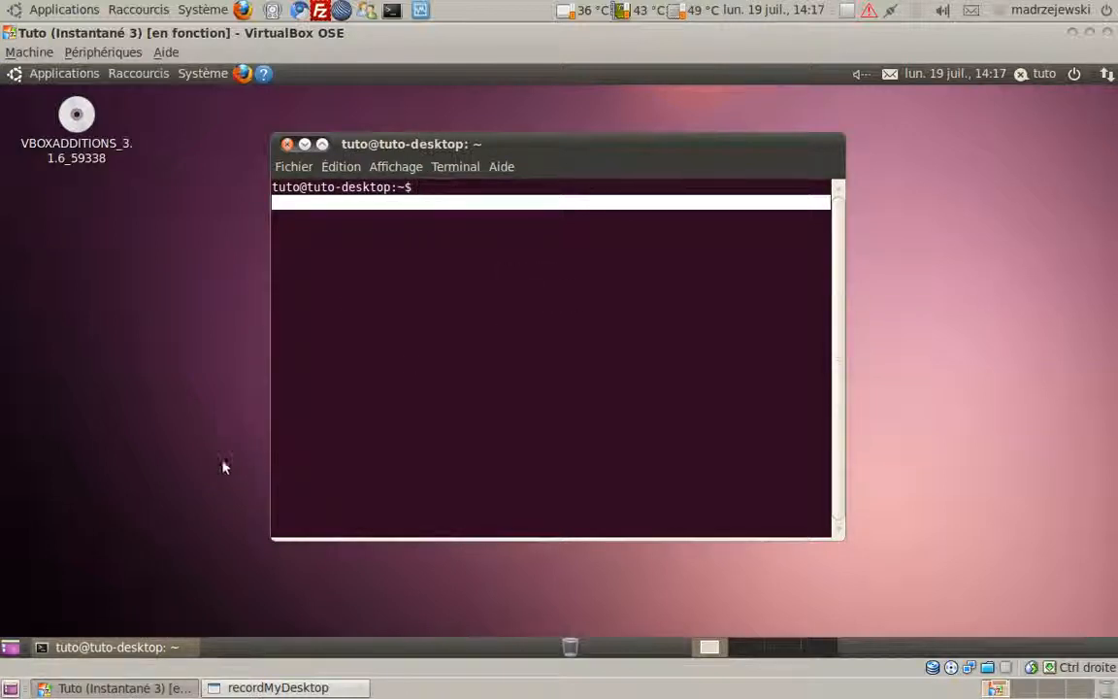
Switch to Firefox, search for "ubuntu-fr.org" and open the Ubuntu-fr home page from the results.
left_click(242, 74)
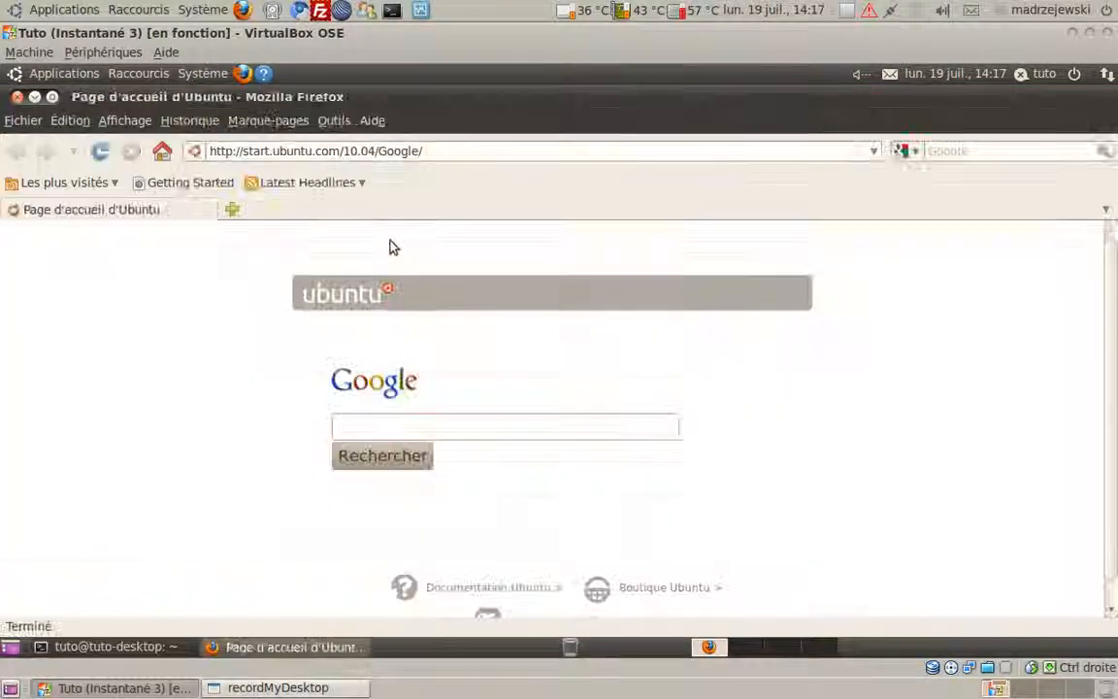
left_click(396, 428)
type("ubuntu")
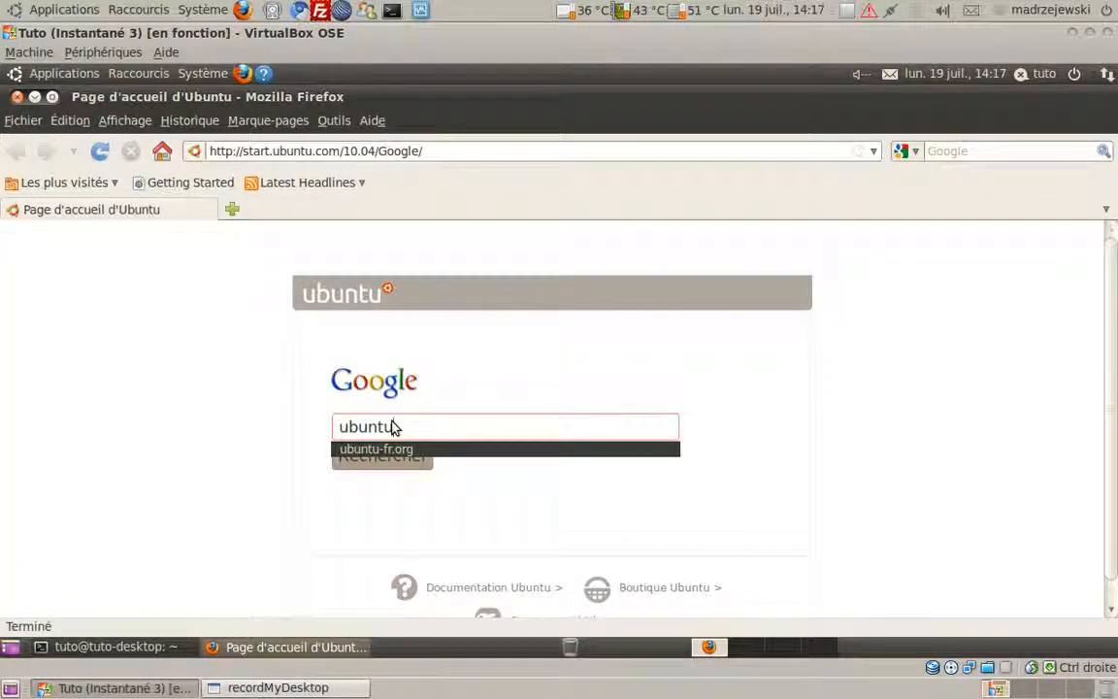
key("Down")
key("Return")
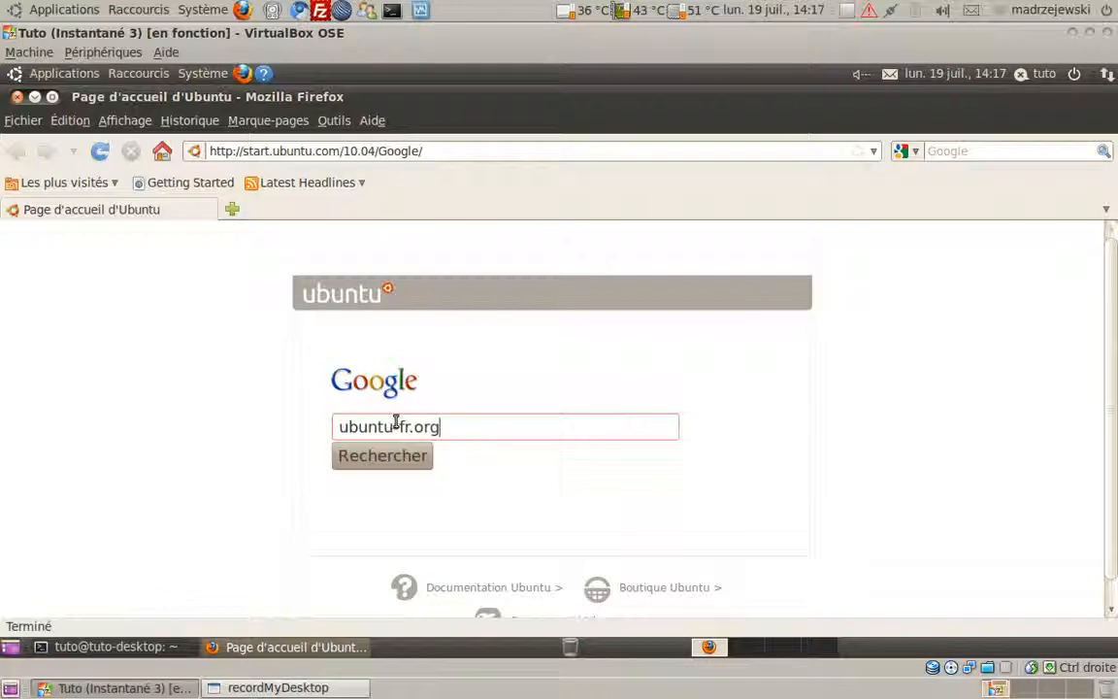
left_click(382, 456)
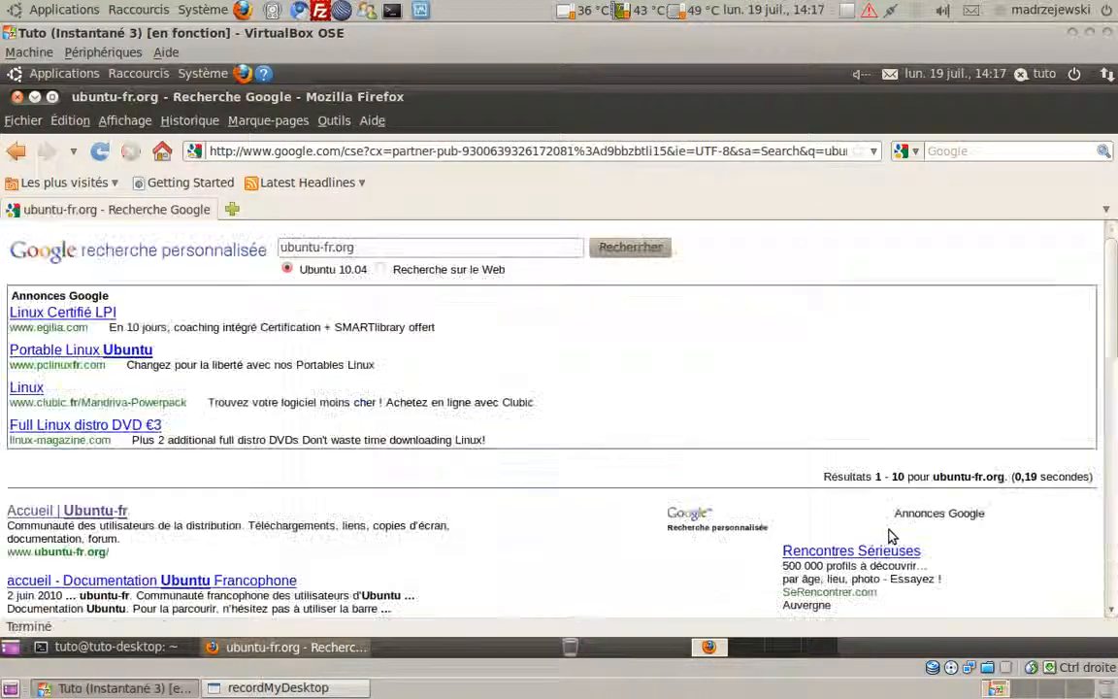
left_click(39, 510)
right_click(600, 536)
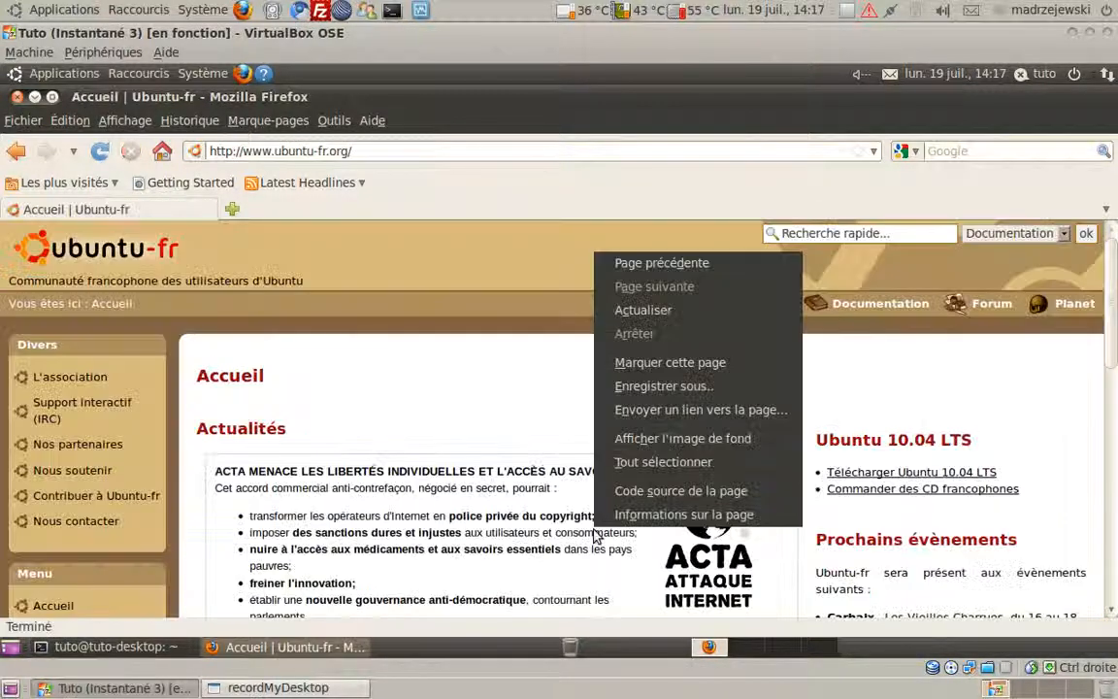
Search the Ubuntu-fr documentation for "personnalisation" and open the personnalisation portal page.
left_click(904, 233)
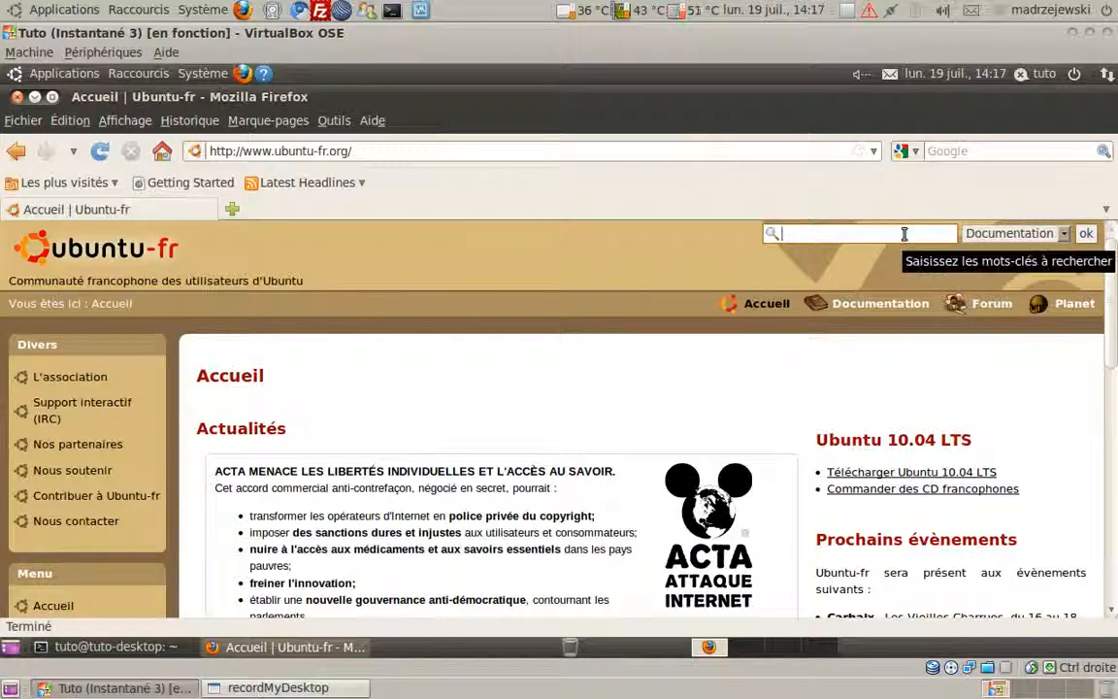
type("personnalisation")
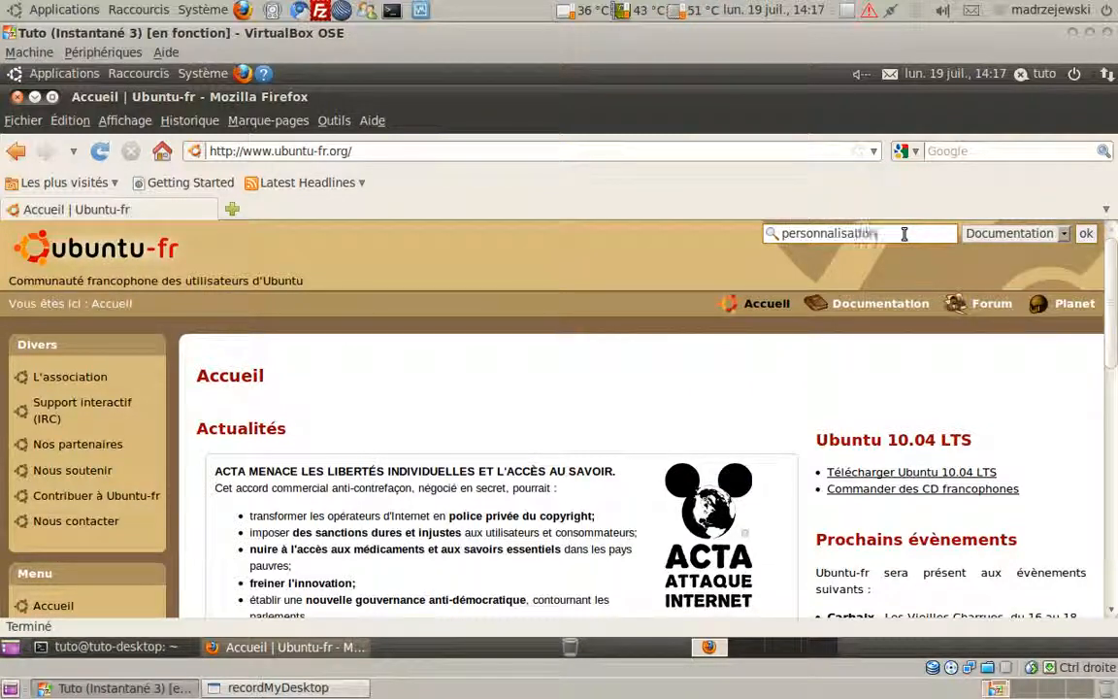
key("Return")
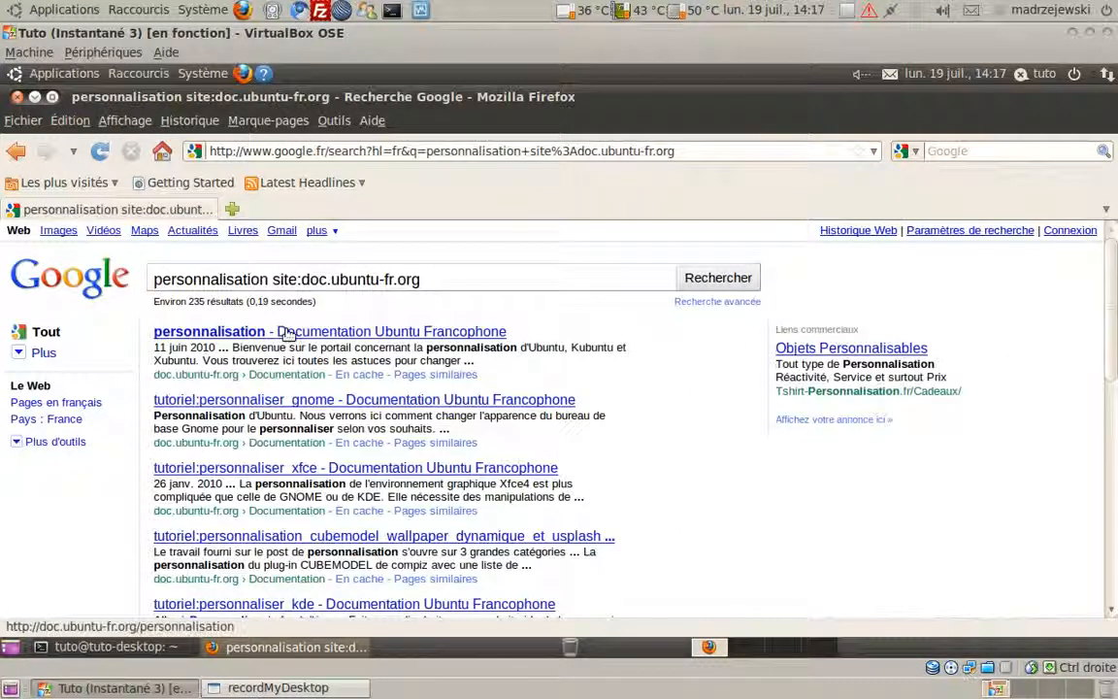
left_click(288, 331)
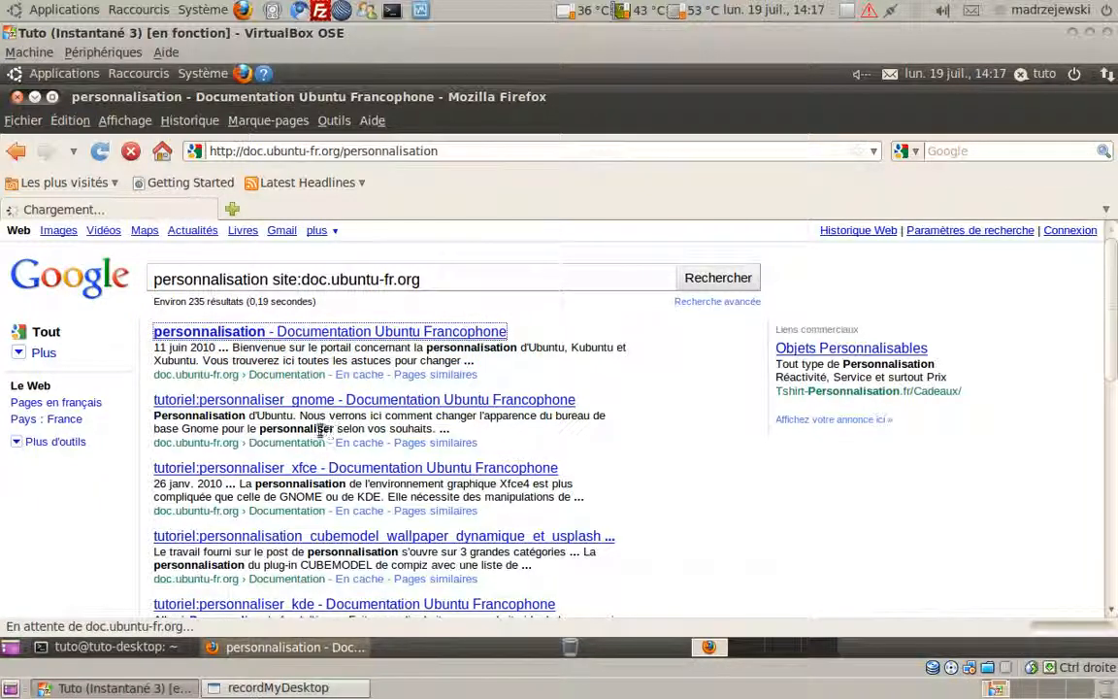
Open the Grub-gfx page from the Boot section and find the section "En cas de problème après l'installation".
scroll(319, 429, "down", 7)
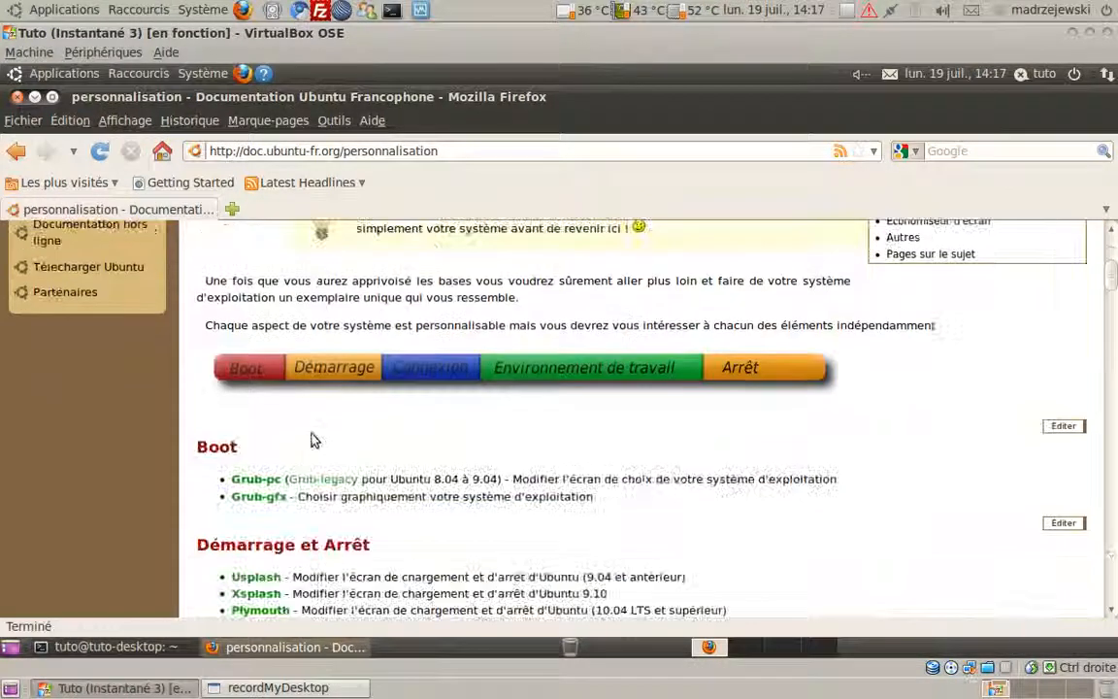
left_click(276, 499)
scroll(279, 499, "down", 12)
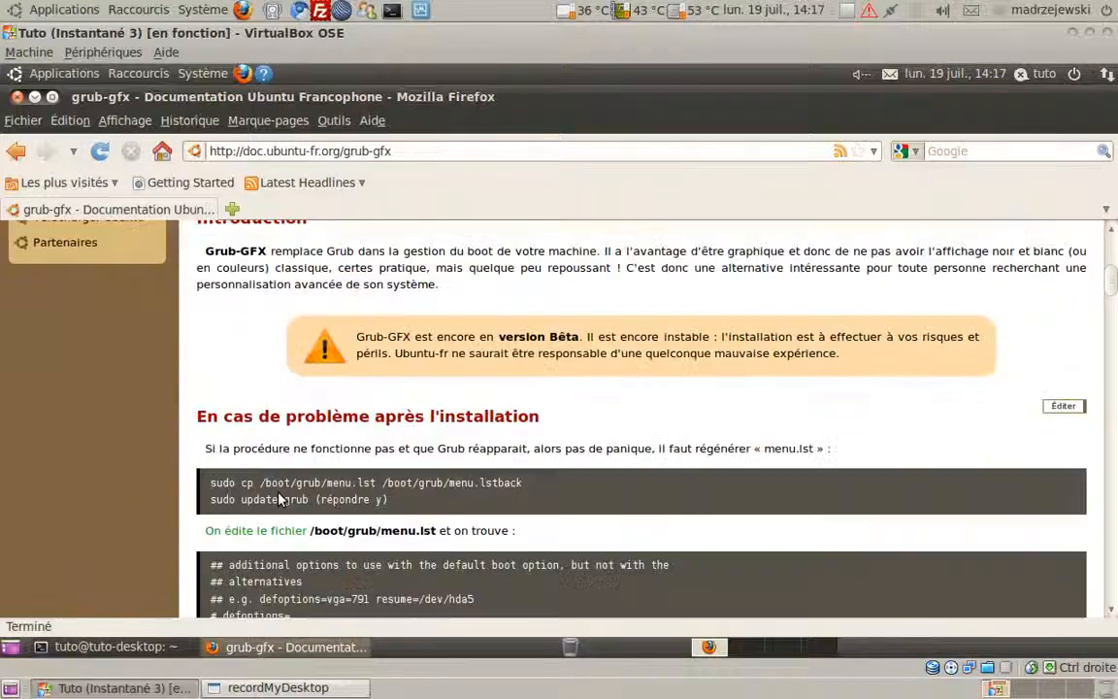
scroll(279, 499, "down", 6)
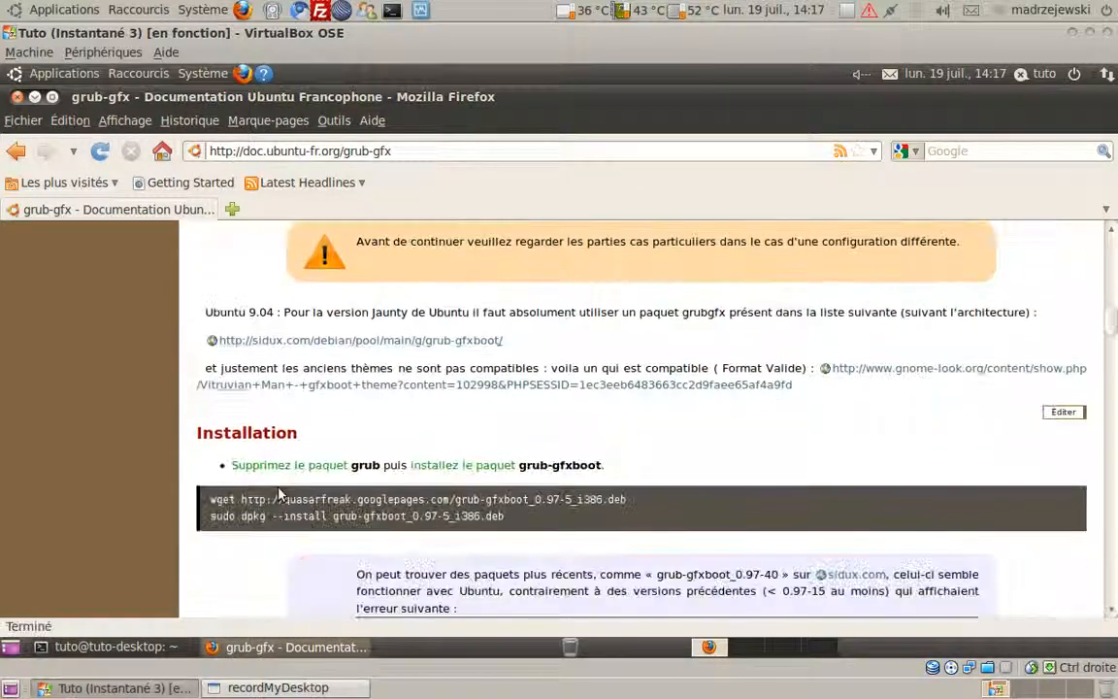
scroll(282, 481, "up", 5)
scroll(282, 477, "up", 3)
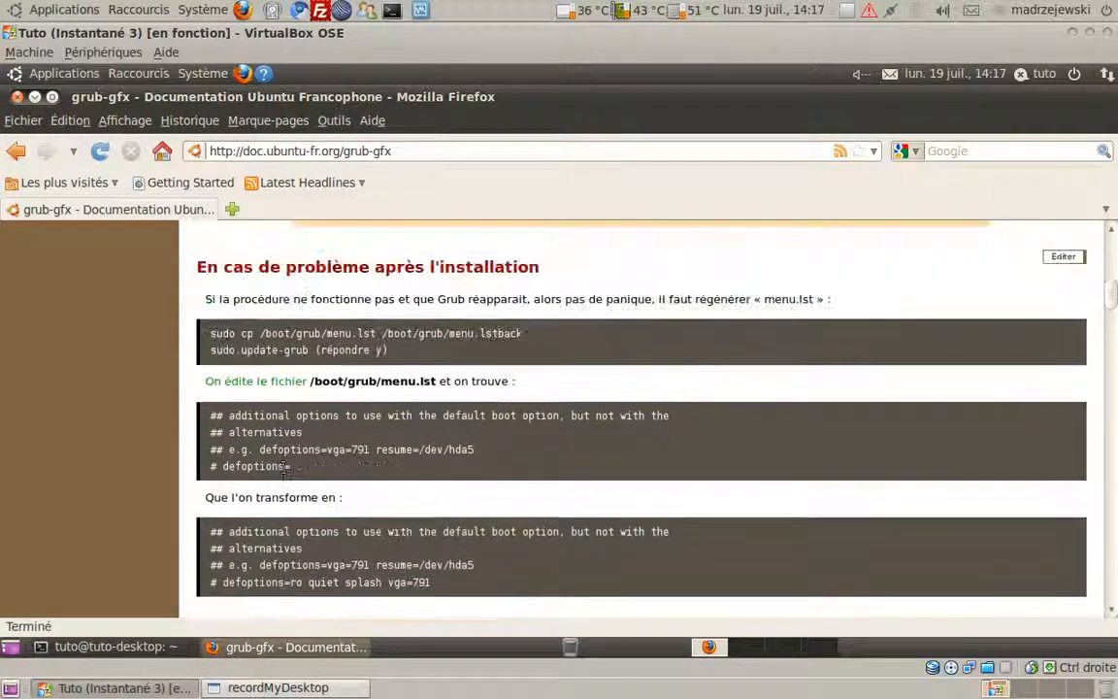
Copy the file path /boot/grub/menu.lst from the Grub-gfx page and minimize the browser window.
left_click_drag(442, 383, 306, 384)
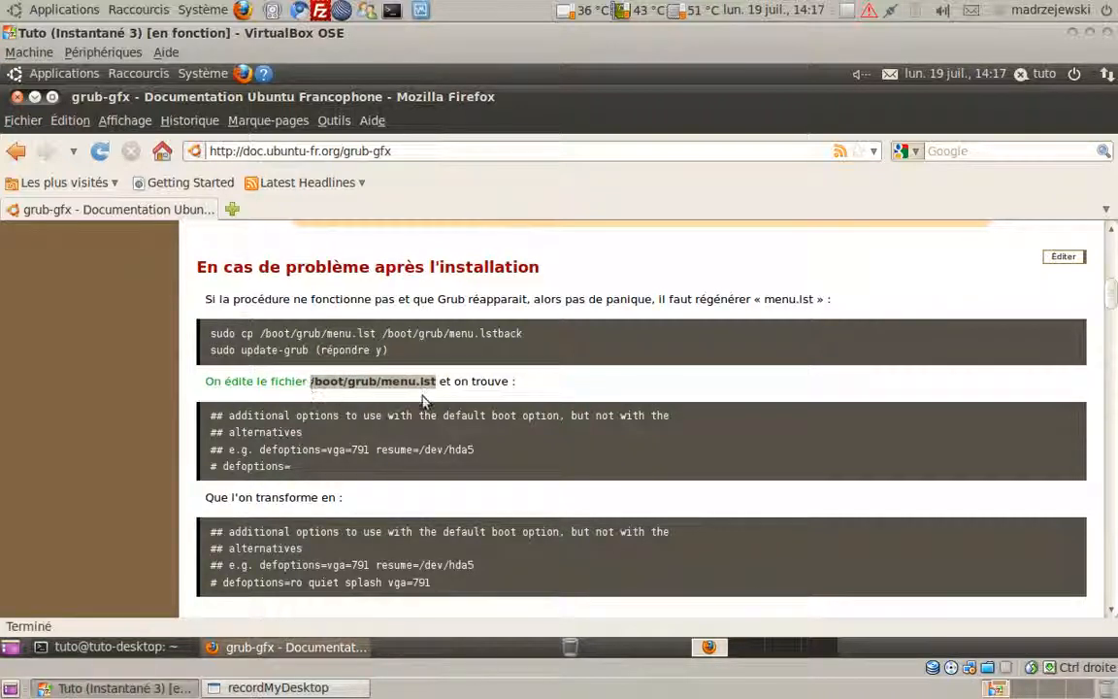
right_click(387, 383)
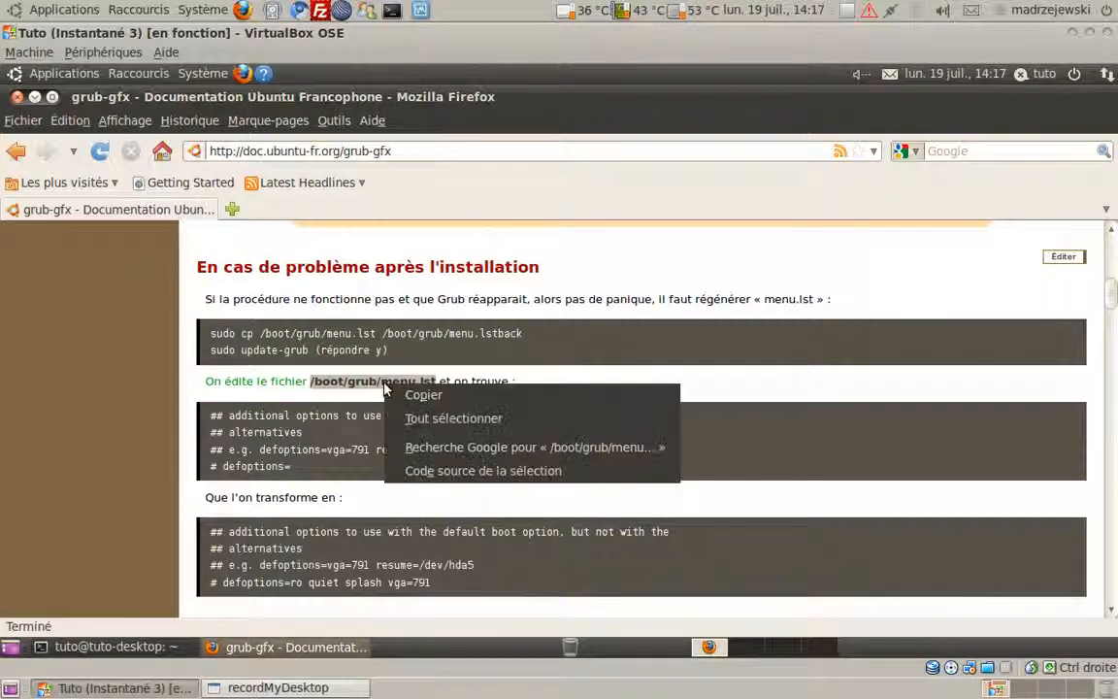
left_click(398, 392)
left_click(291, 647)
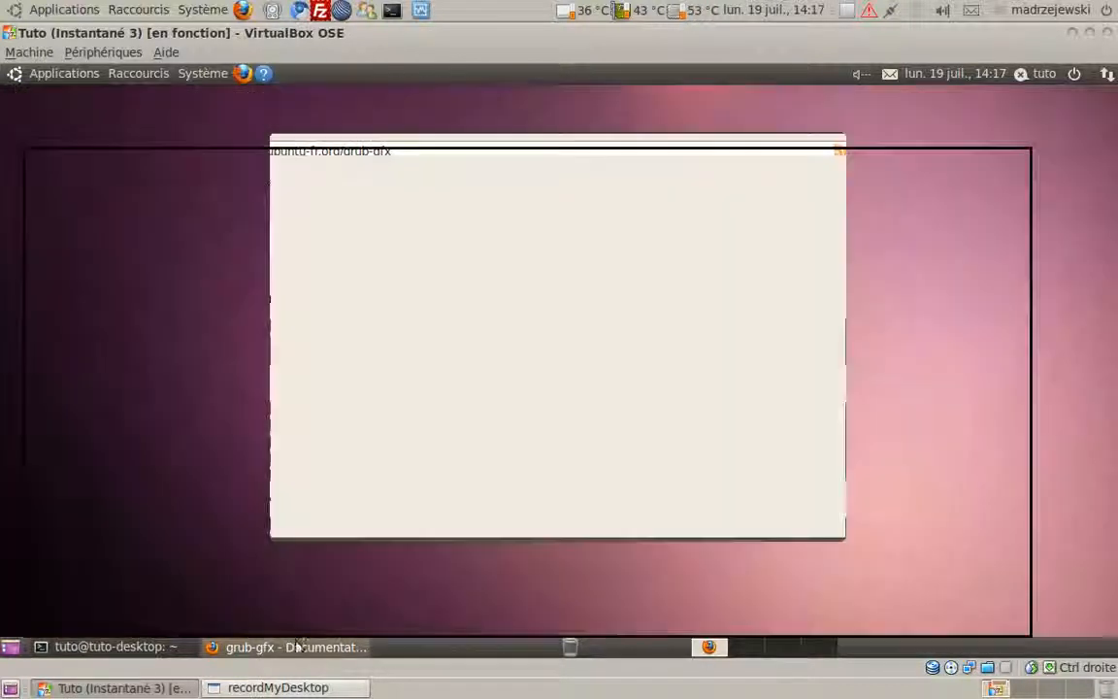
Switch to the terminal and run "sudo gedit /boot/grub/menu.lst", pasting in the copied file path.
left_click(150, 648)
double_click(440, 198)
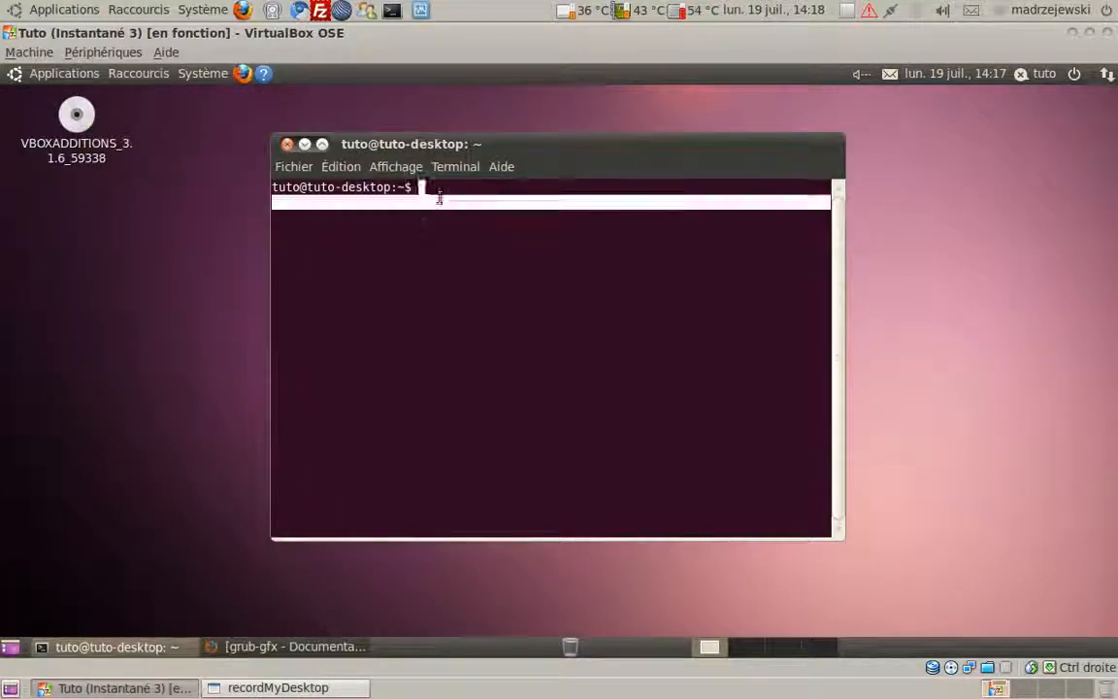
type("sudo")
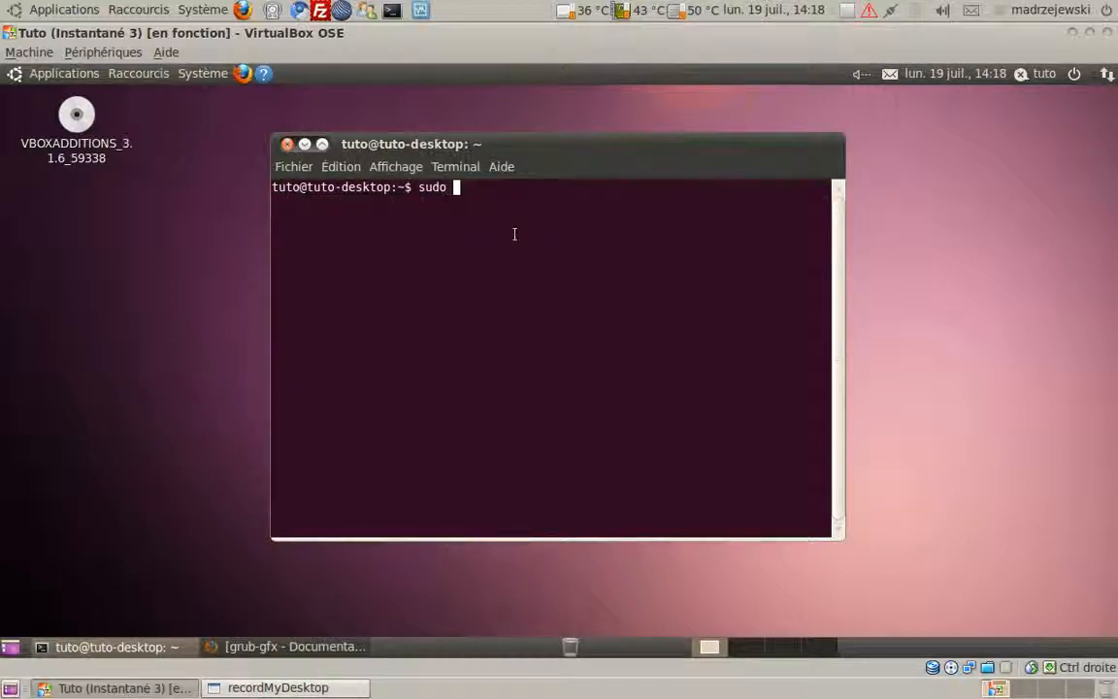
type(" gee")
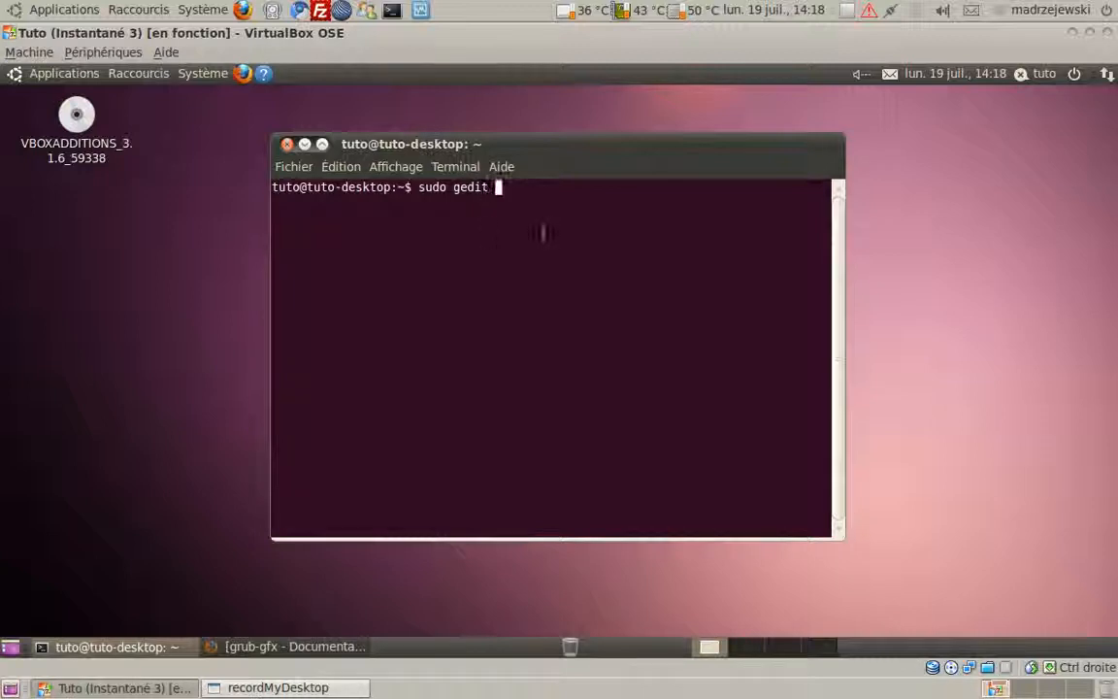
right_click(619, 206)
left_click(669, 316)
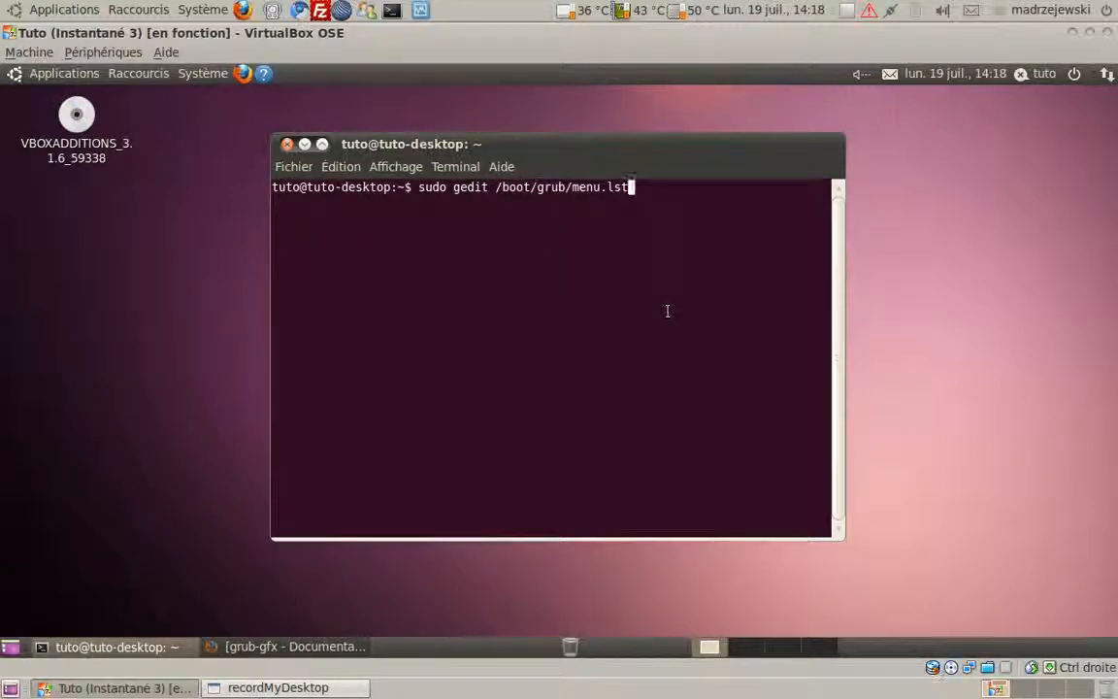
key("Return")
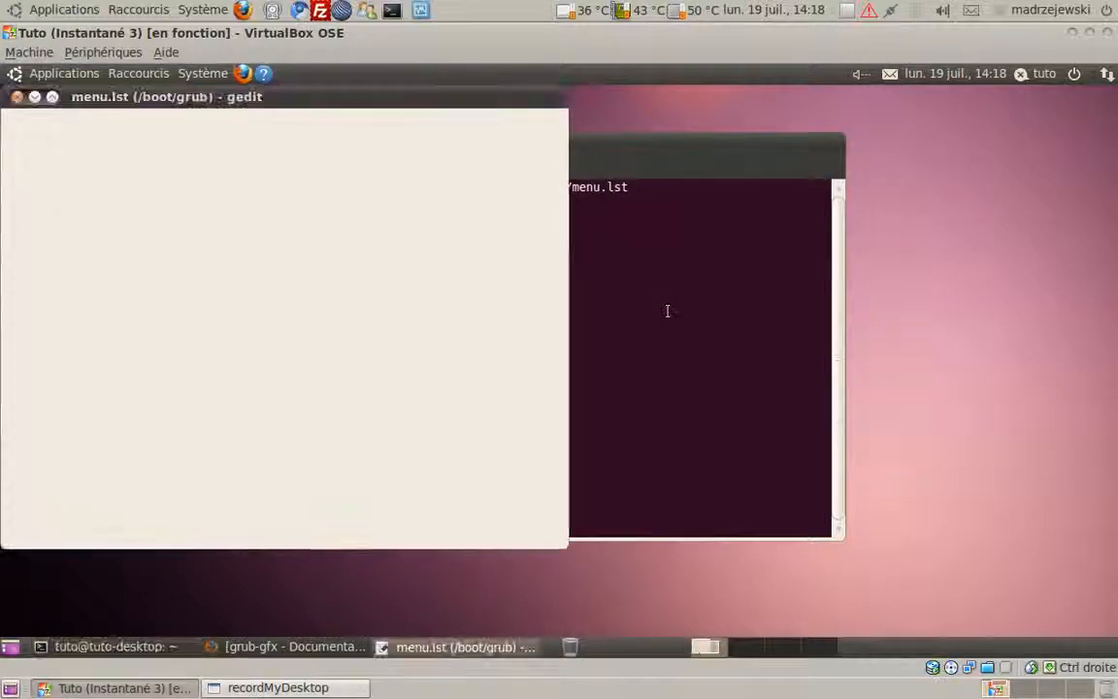
Move the terminal beside the gedit window and examine the file path in the sudo gedit command.
left_click(736, 241)
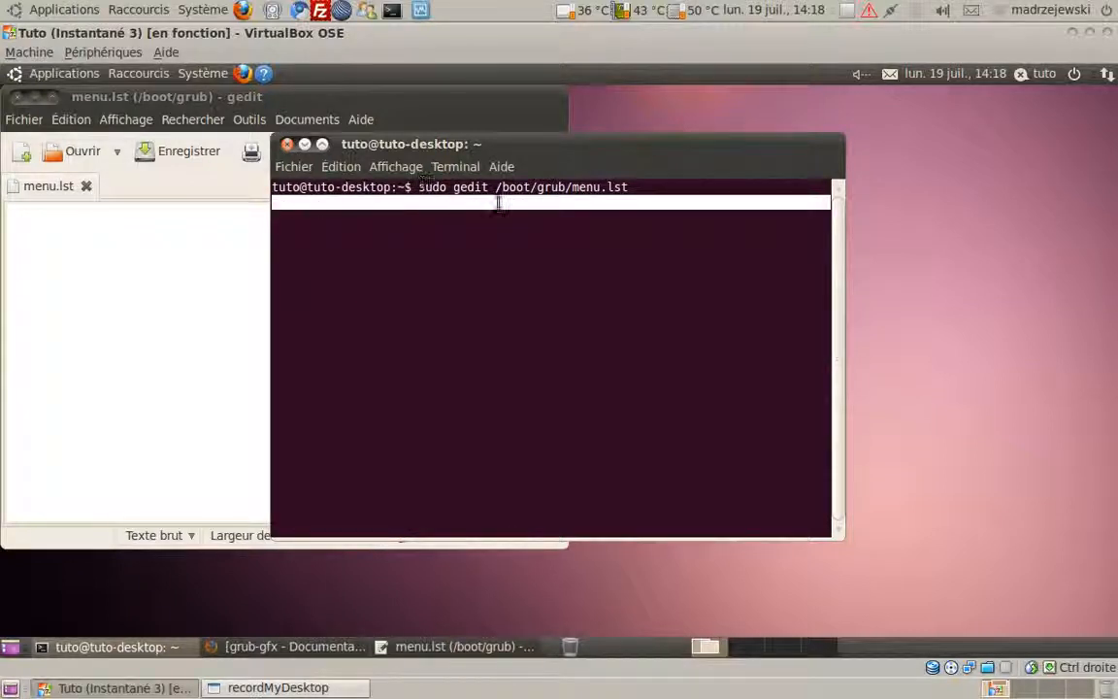
left_click(213, 231)
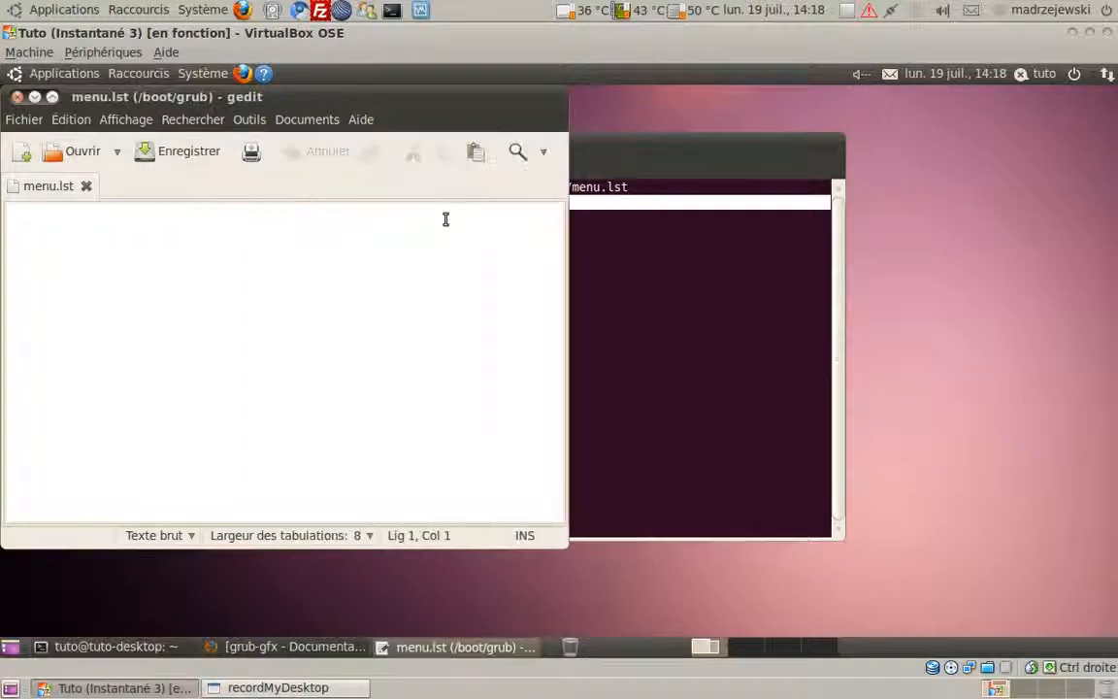
left_click_drag(622, 144, 720, 134)
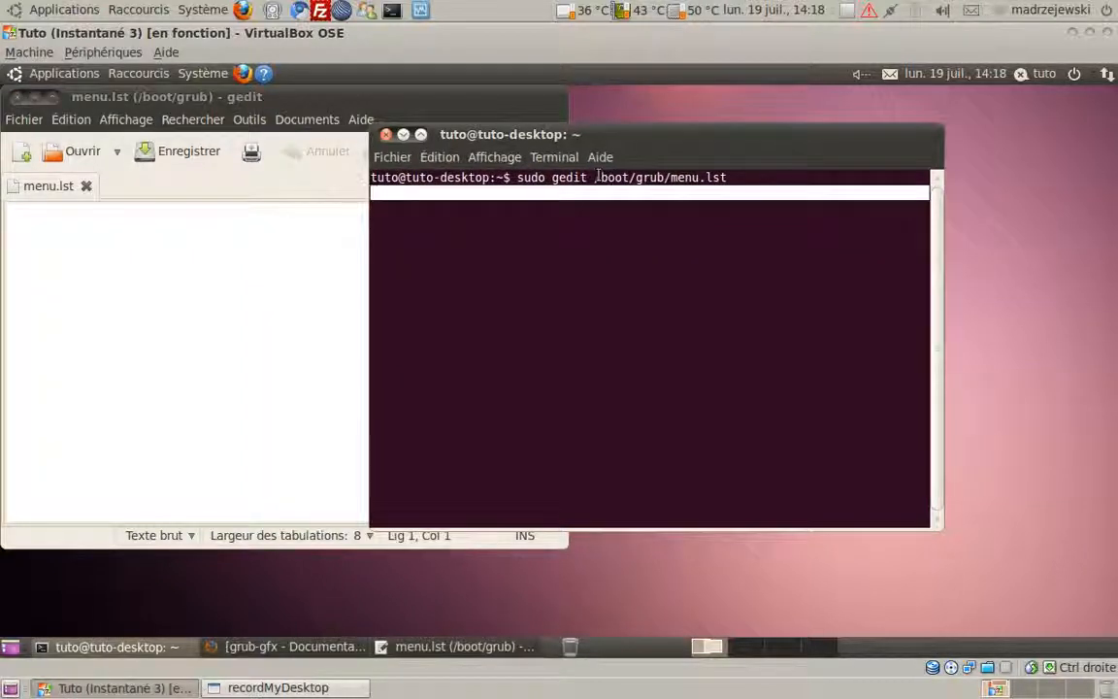
left_click_drag(589, 178, 736, 178)
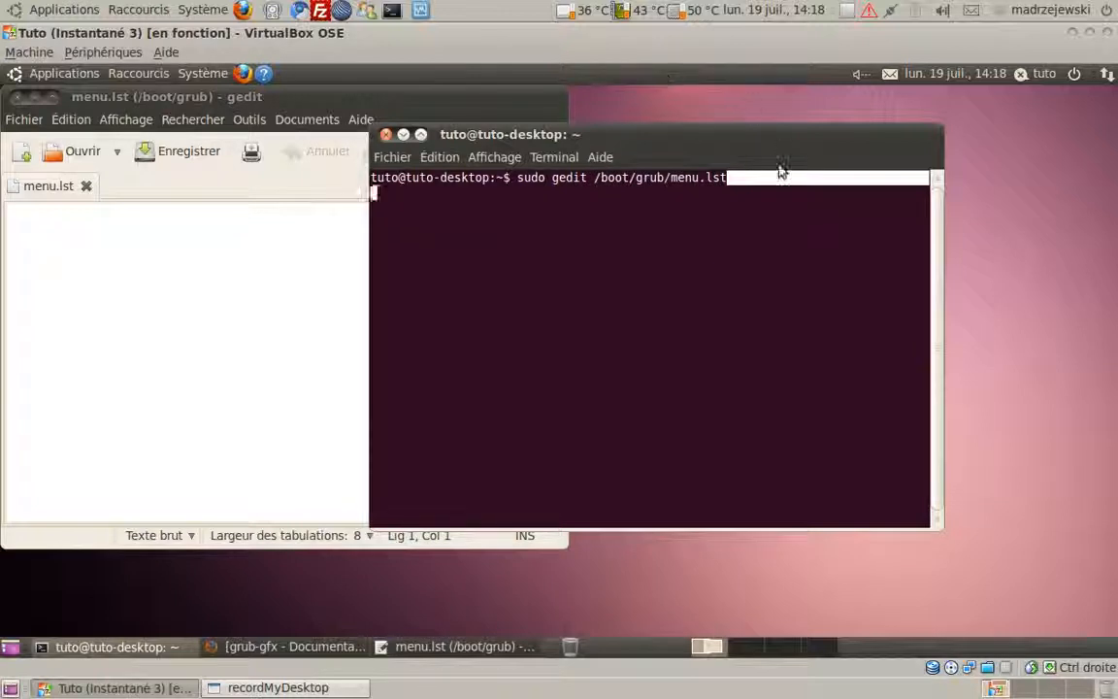
Copy the path /boot/grub/menu.lst again from the Grub-gfx page, return to the gedit window and minimize Firefox.
left_click(345, 647)
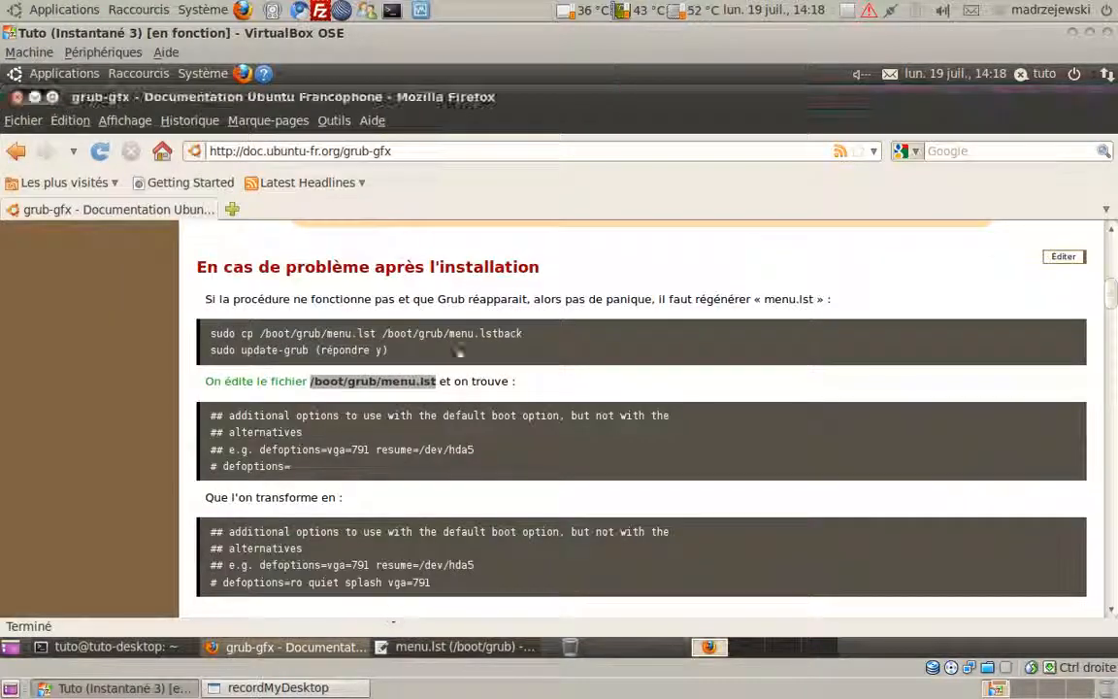
right_click(407, 381)
left_click(455, 398)
left_click(466, 648)
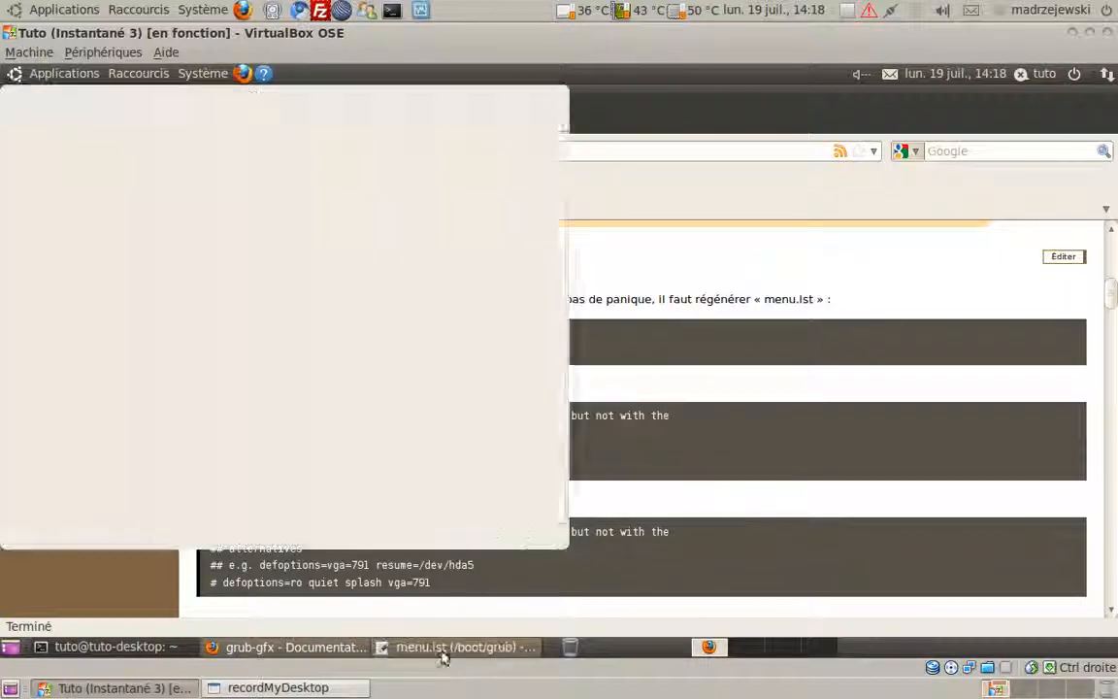
left_click(467, 651)
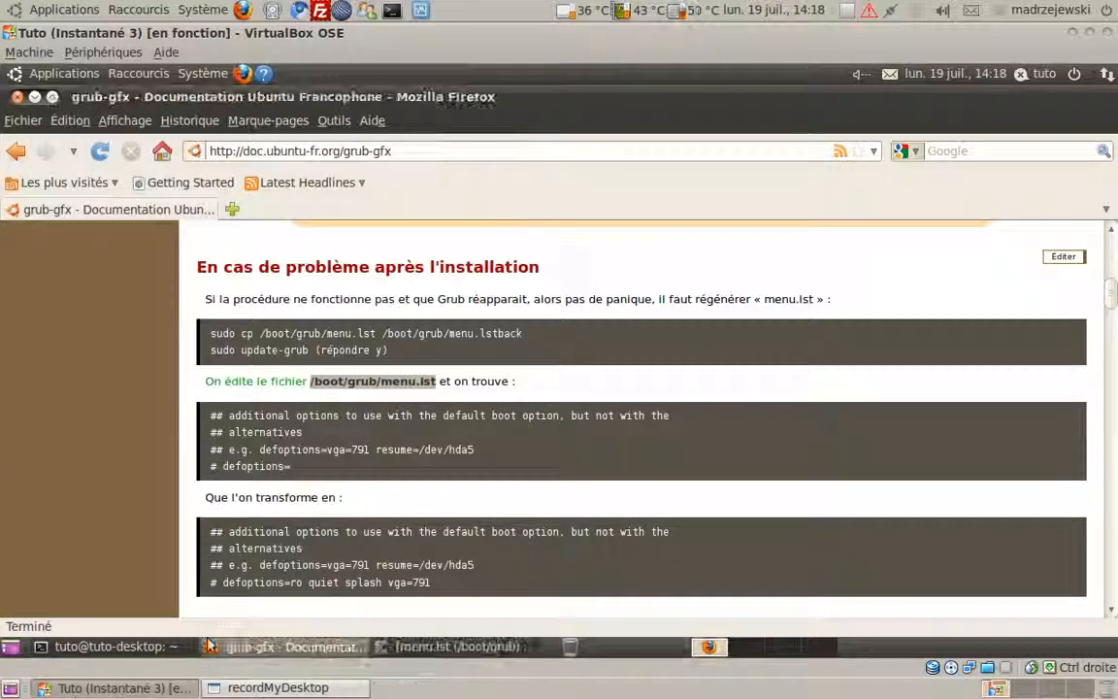
left_click(431, 649)
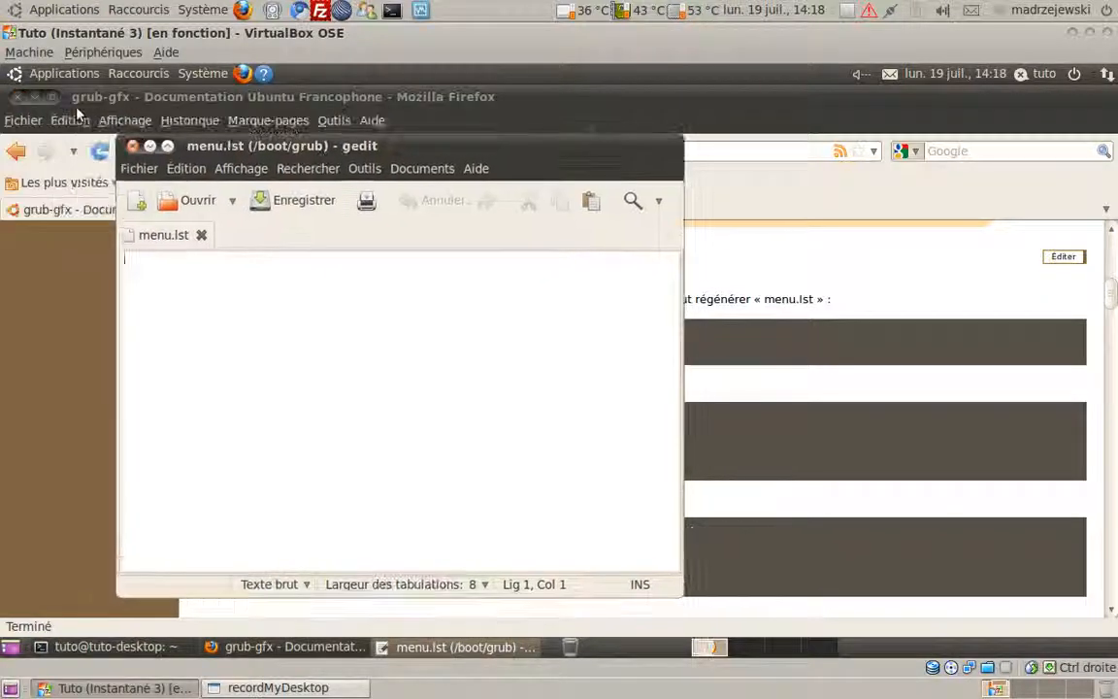
left_click(34, 98)
View the /boot/grub folder in gedit's file-opening dialog without opening anything, and close gedit, saving menu.lst.
left_click(191, 199)
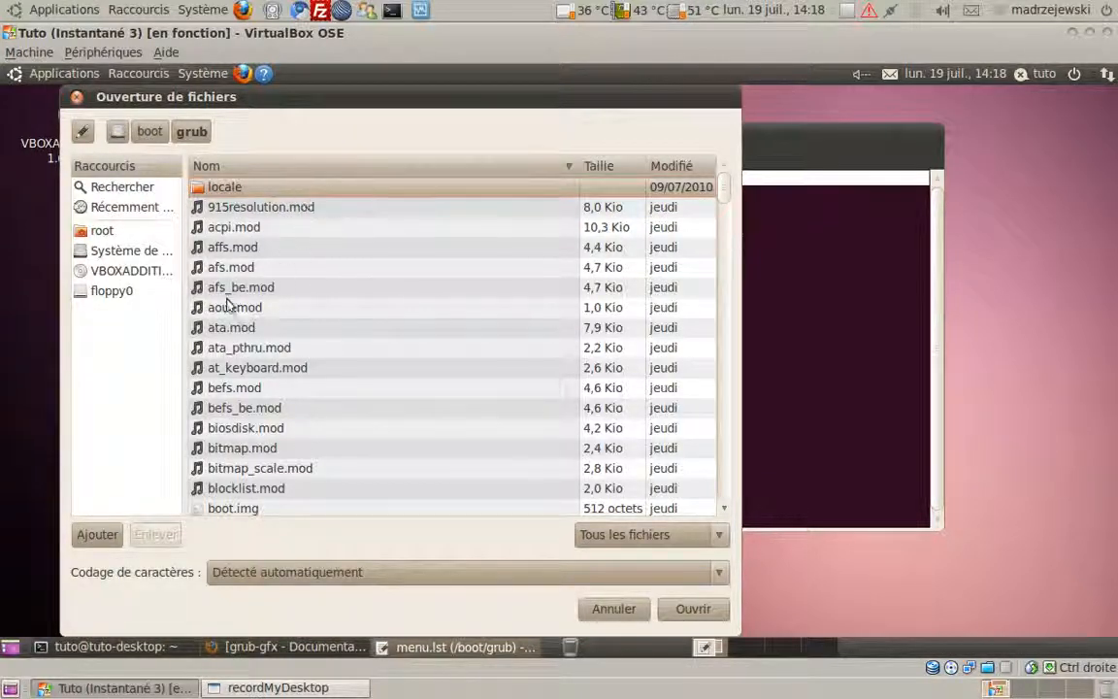
left_click(607, 609)
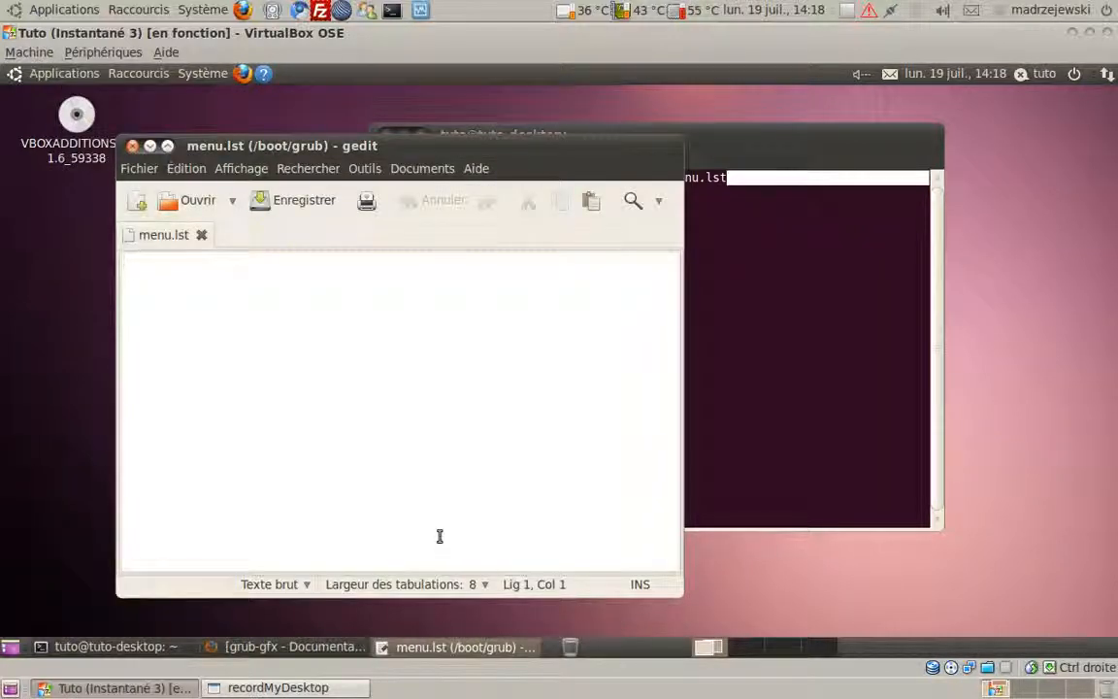
mouse_move(353, 145)
left_mouse_down()
mouse_move(373, 147)
mouse_move(350, 140)
left_mouse_up()
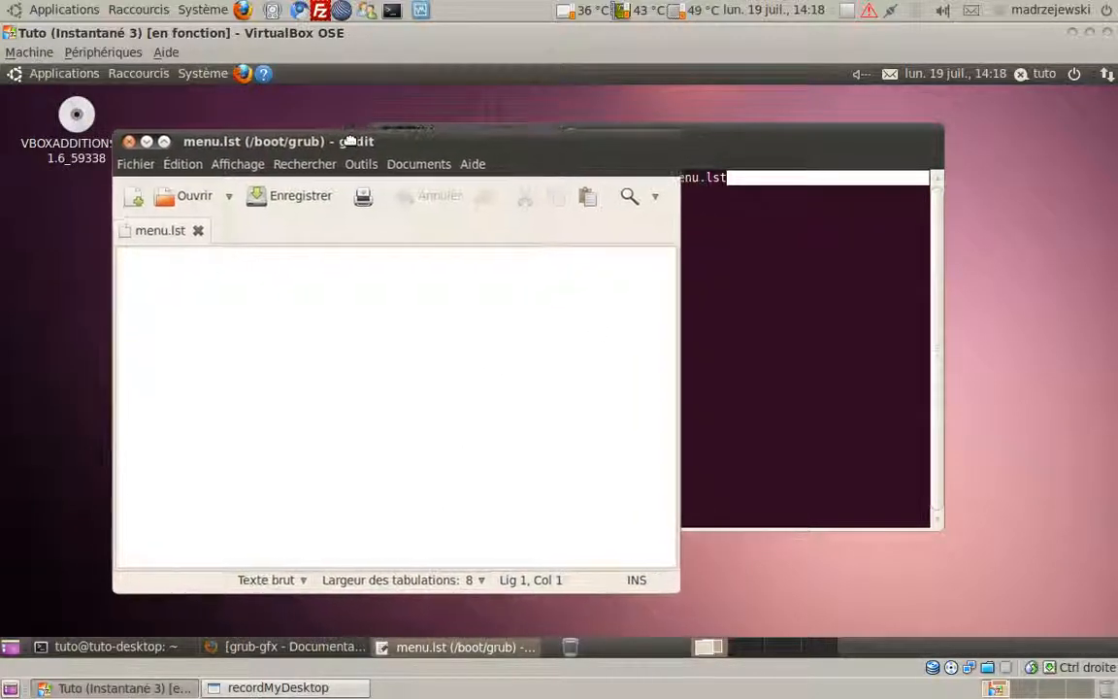
left_click(130, 141)
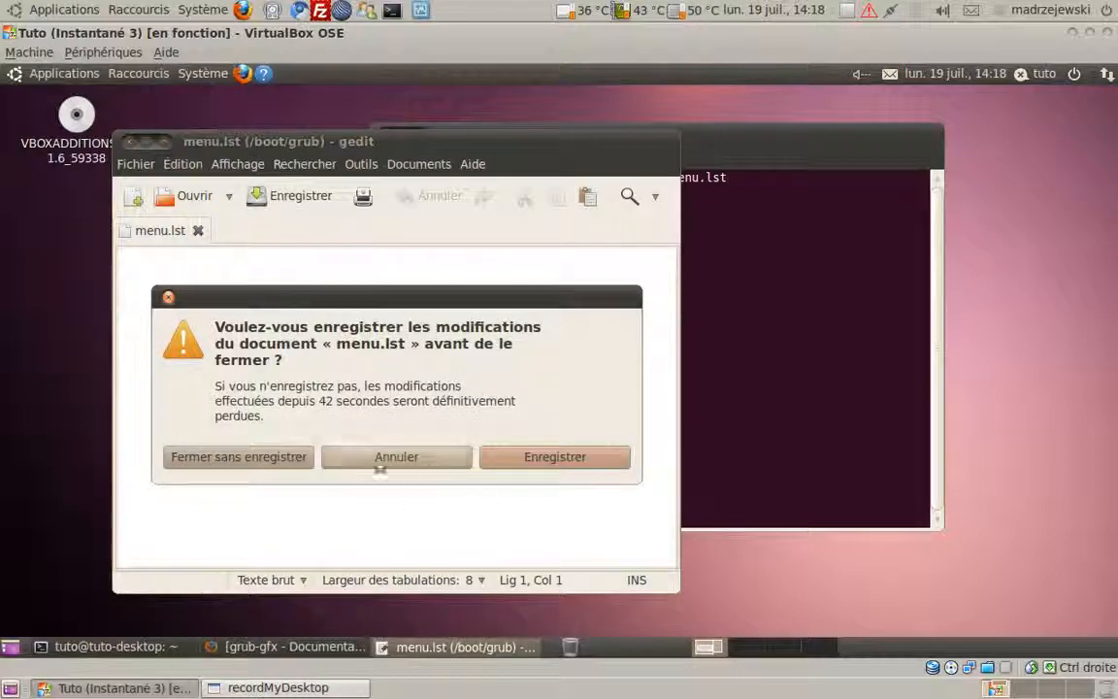
left_click(544, 456)
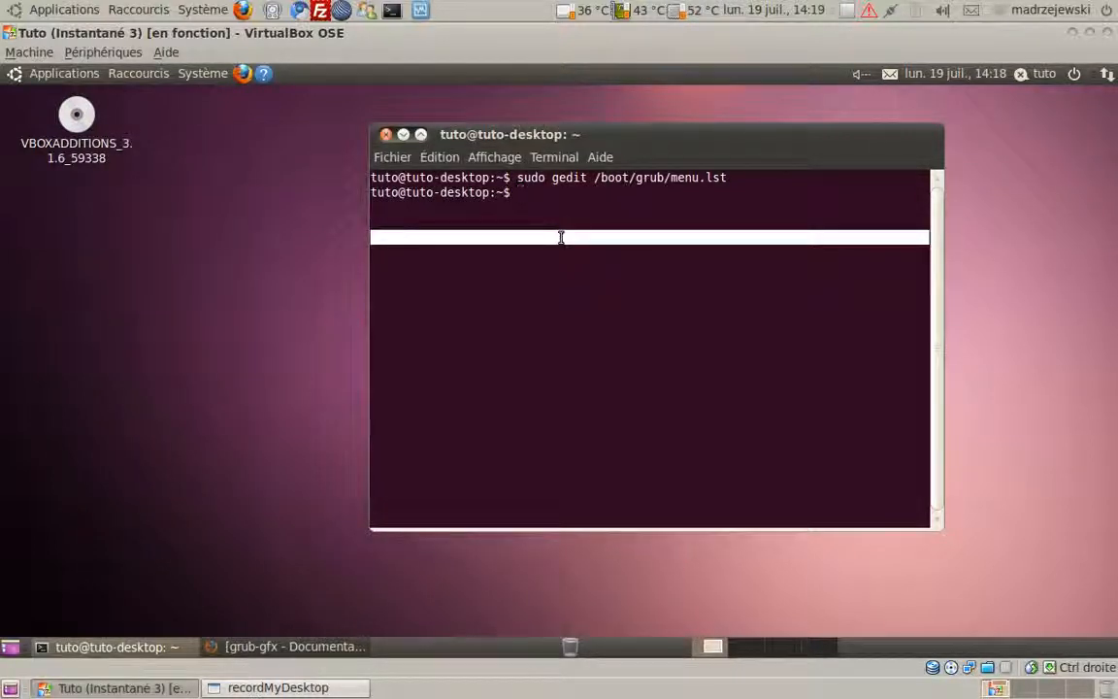
Widen the terminal window, recall the sudo gedit command and replace gedit with nano in it.
double_click(582, 178)
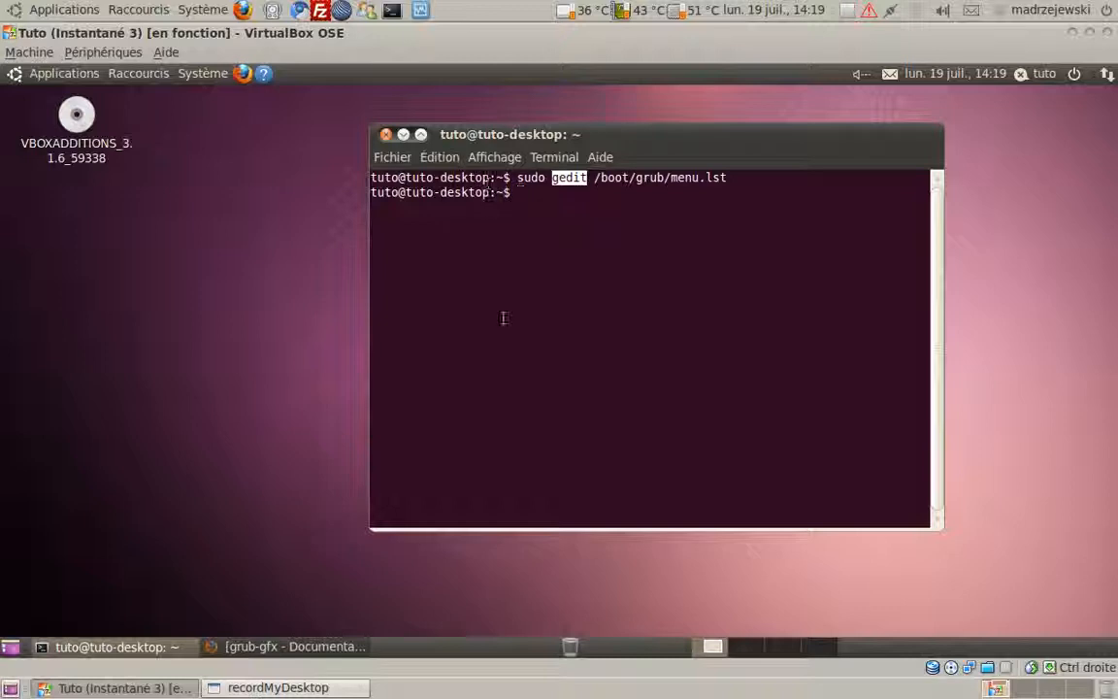
left_click_drag(372, 529, 175, 541)
key("Up")
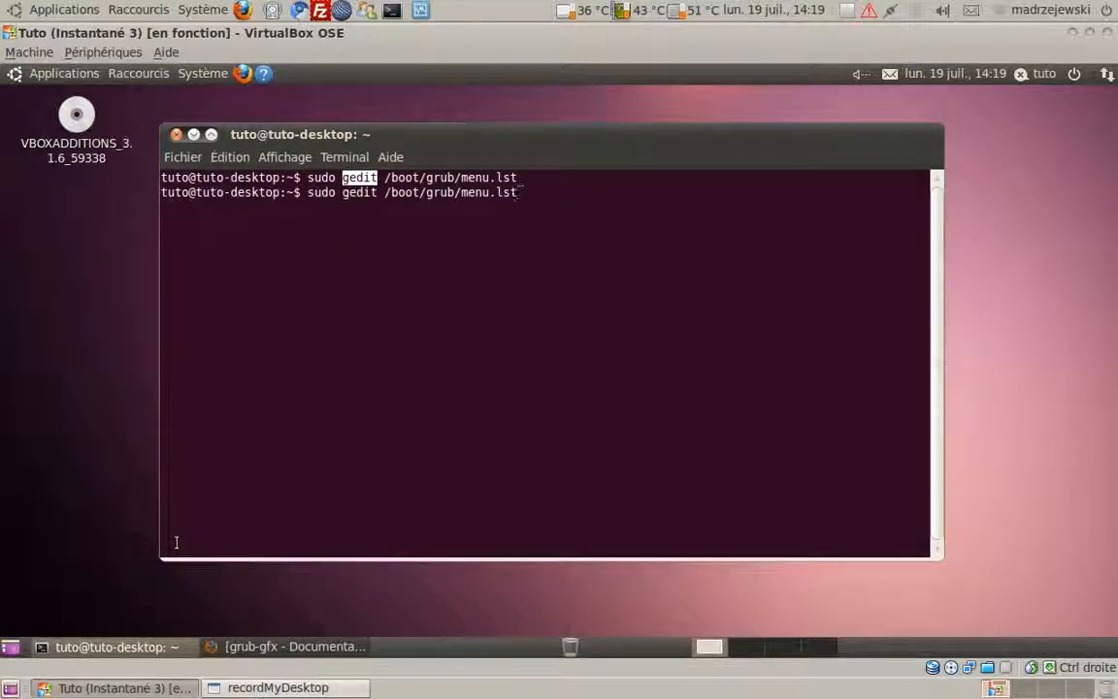
key("Left")
key("Left")
key("Left")
key("Left")
key("Left")
key("Left")
key("Left")
key("Left")
key("Left")
key("Left")
key("Left")
key("Left")
key("Left")
key("Left")
key("Left")
key("BackSpace")
key("BackSpace")
key("BackSpace")
key("BackSpace")
key("BackSpace")
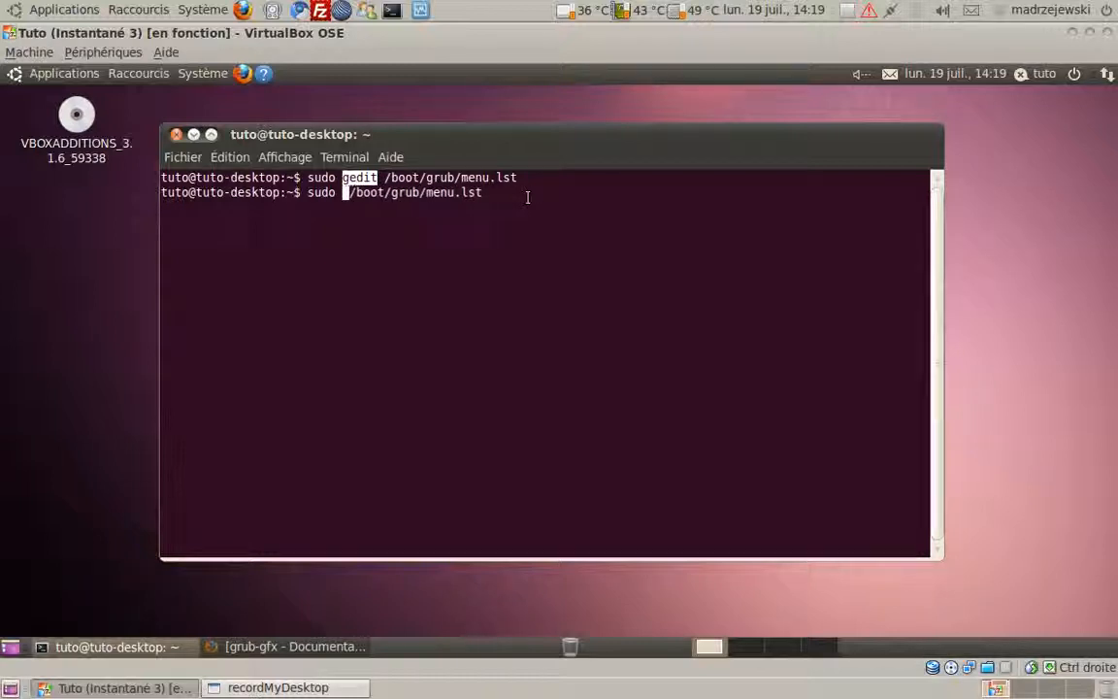
type("nano")
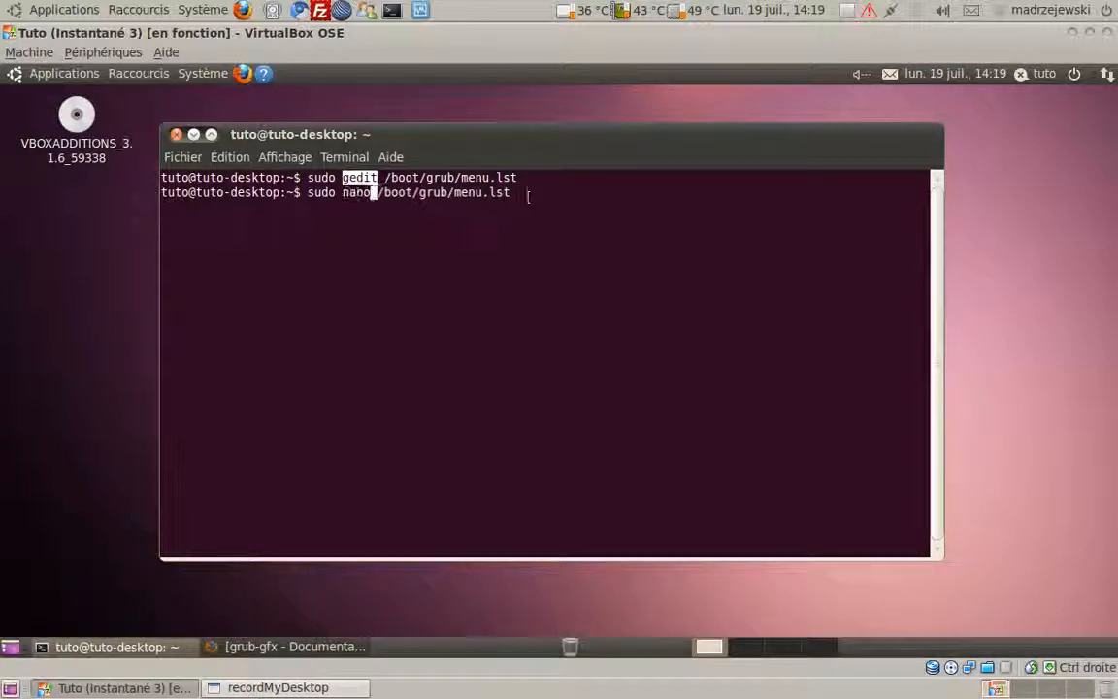
Change the command's file path to /etc/default/grub and run "sudo nano /etc/default/grub".
key("Right")
key("Right")
key("Right")
key("Right")
key("Right")
key("Right")
key("Right")
key("Right")
key("Right")
key("Right")
key("Right")
key("Right")
key("Right")
key("Right")
key("Right")
key("Right")
key("Right")
key("BackSpace")
key("BackSpace")
key("BackSpace")
key("BackSpace")
key("BackSpace")
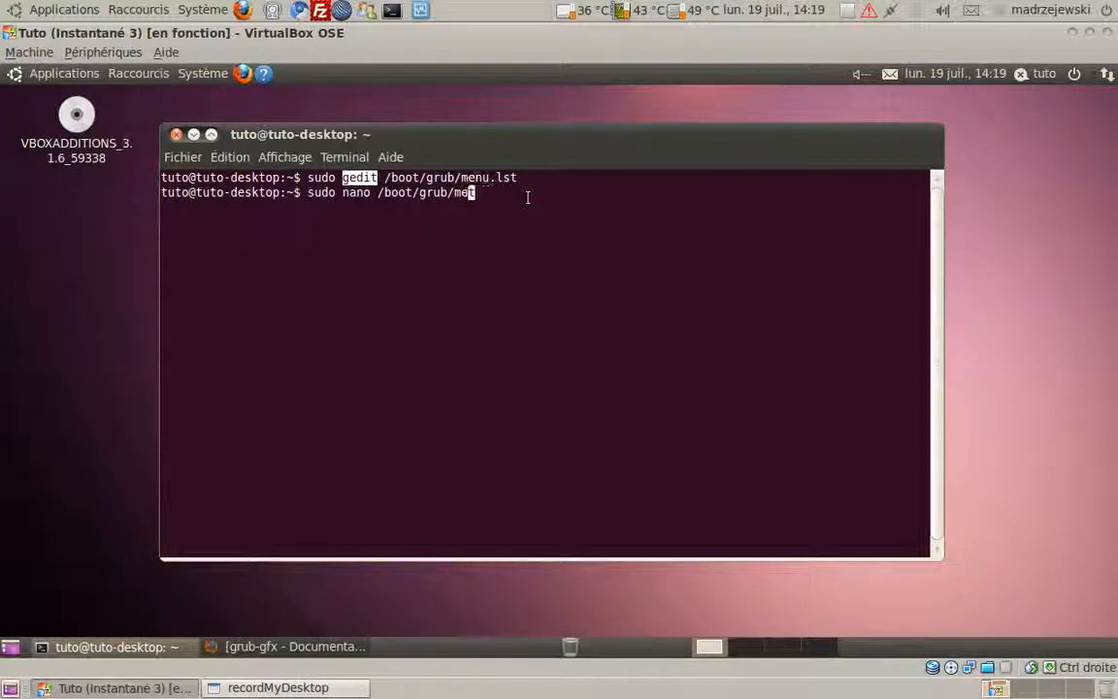
key("BackSpace")
key("BackSpace")
key("BackSpace")
key("BackSpace")
key("BackSpace")
key("BackSpace")
key("BackSpace")
key("BackSpace")
key("BackSpace")
key("BackSpace")
key("BackSpace")
key("BackSpace")
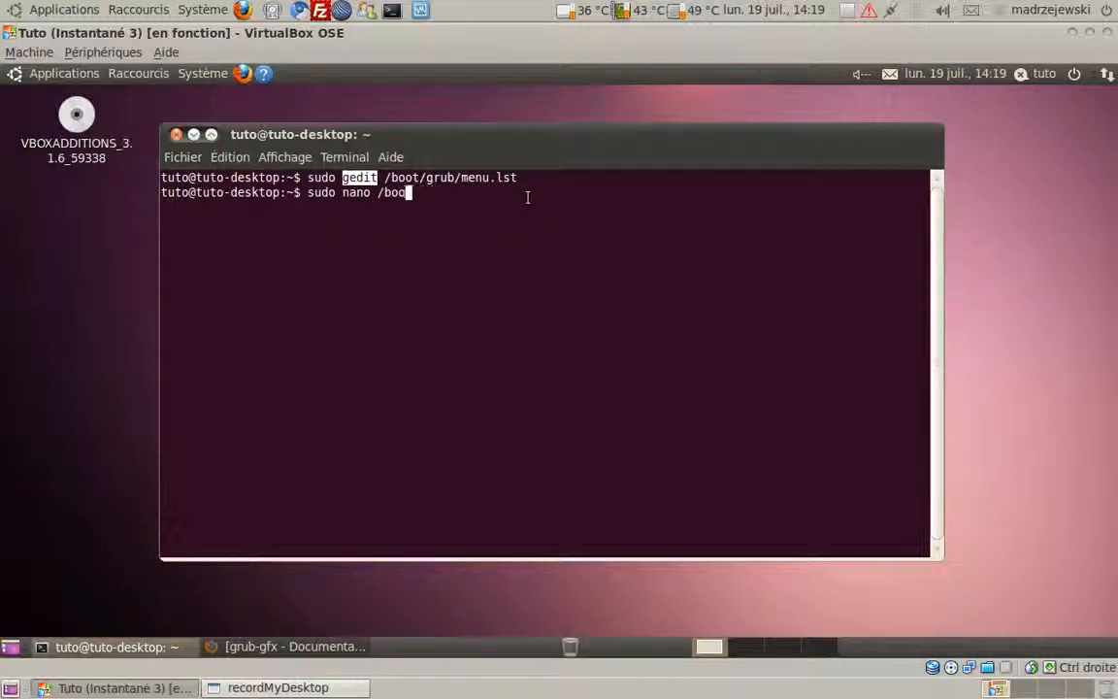
type("etc/")
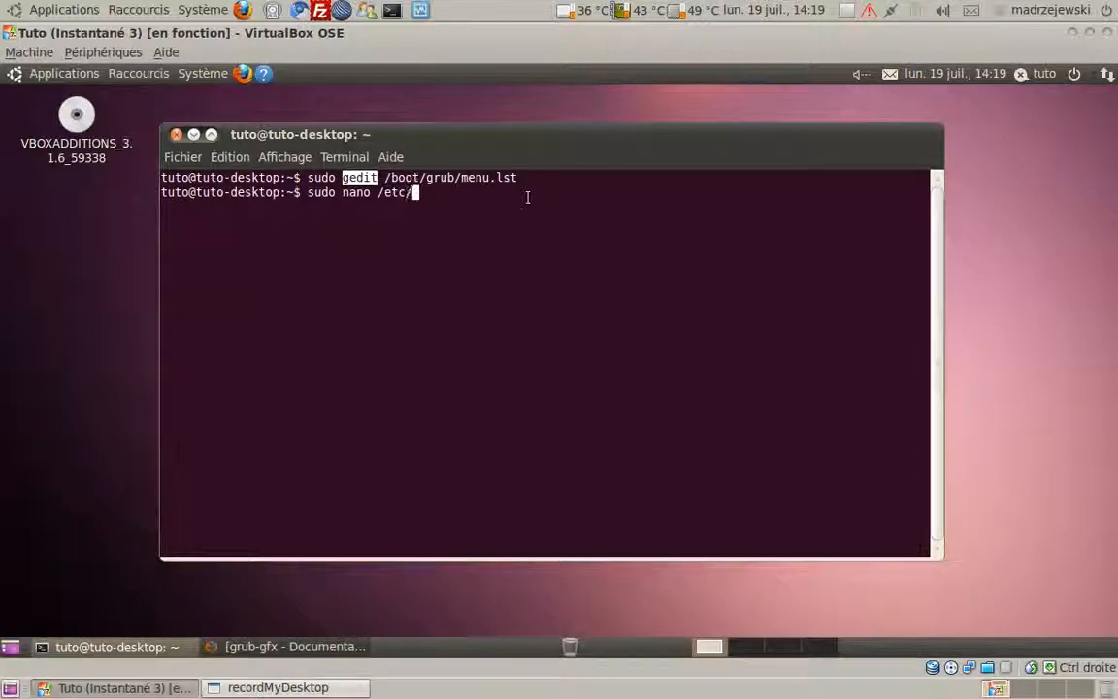
type("default/")
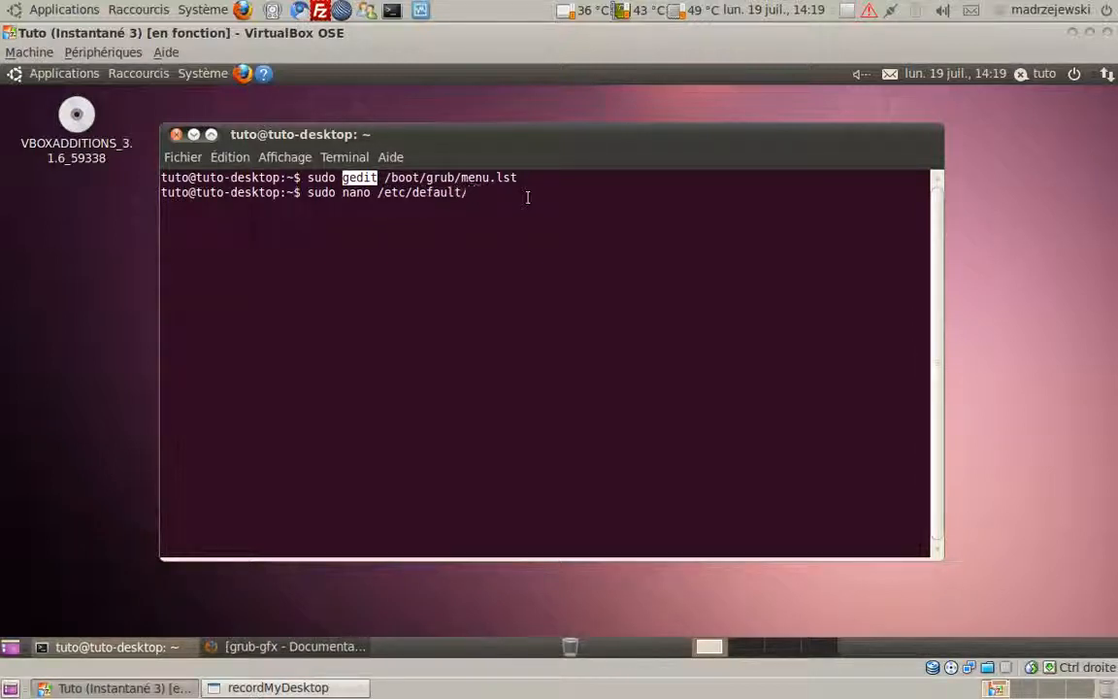
type("grub")
key("Return")
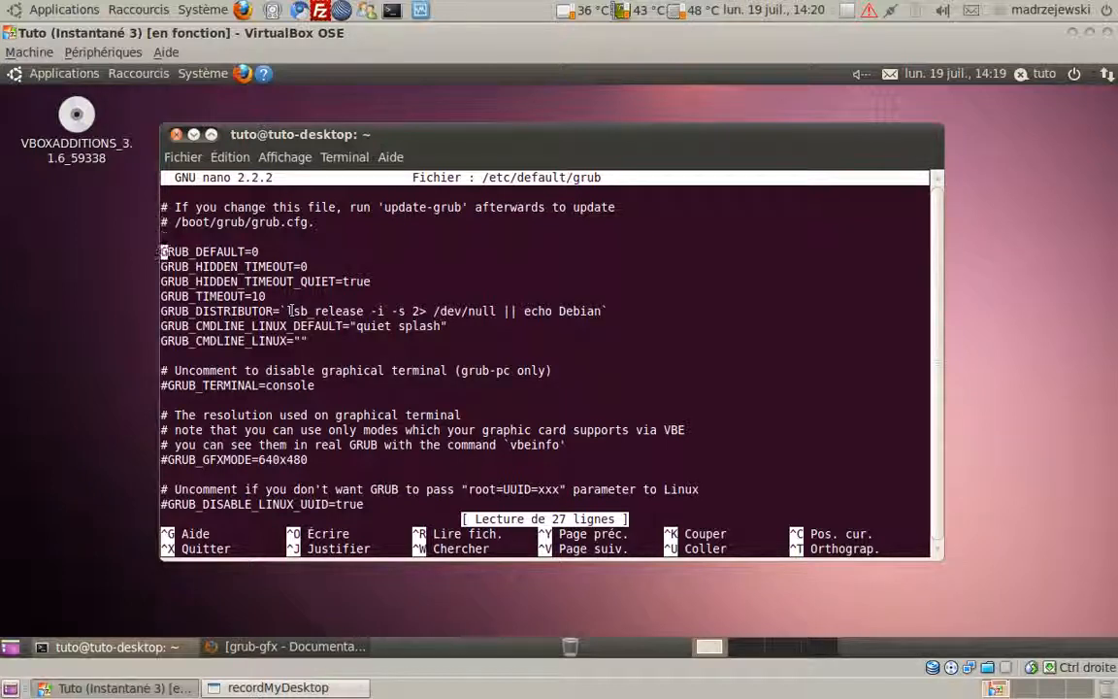
Comment out the GRUB_DEFAULT=0 line by inserting # at its start.
key("Down")
key("Up")
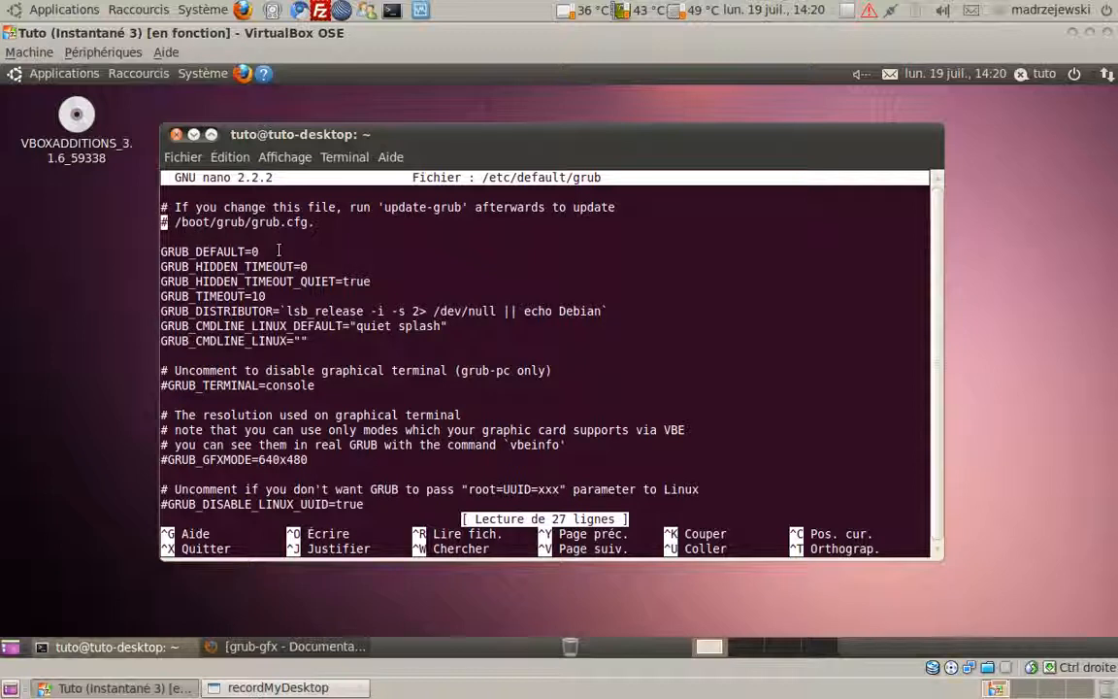
key("Down")
key("Down")
key("Down")
key("Down")
key("Down")
key("Down")
key("Up")
key("Up")
key("Up")
key("Up")
key("Up")
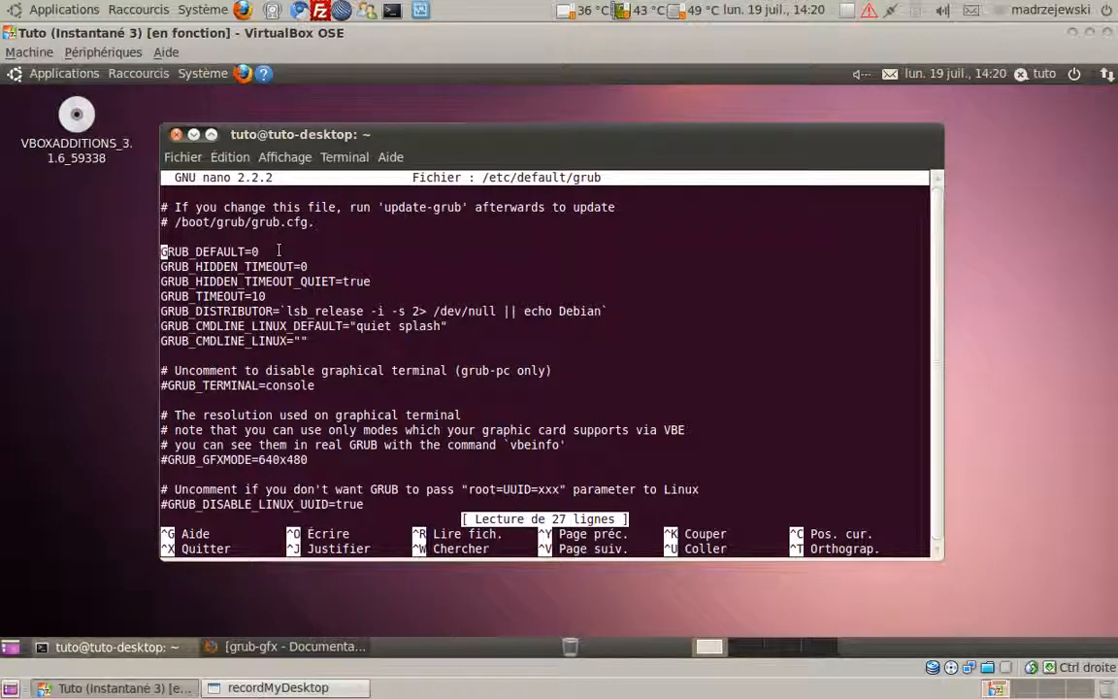
type("#")
key("Down")
key("Down")
key("Down")
key("Down")
key("Down")
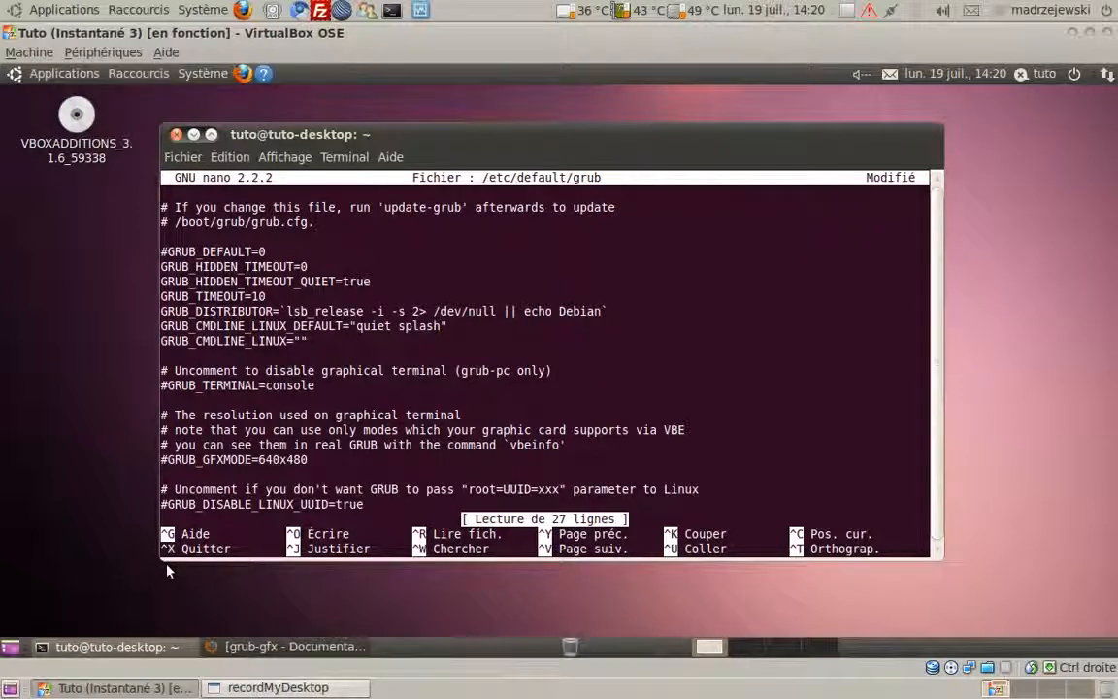
Quit nano, saving the changes under the same file name, /etc/default/grub.
key("ctrl+x")
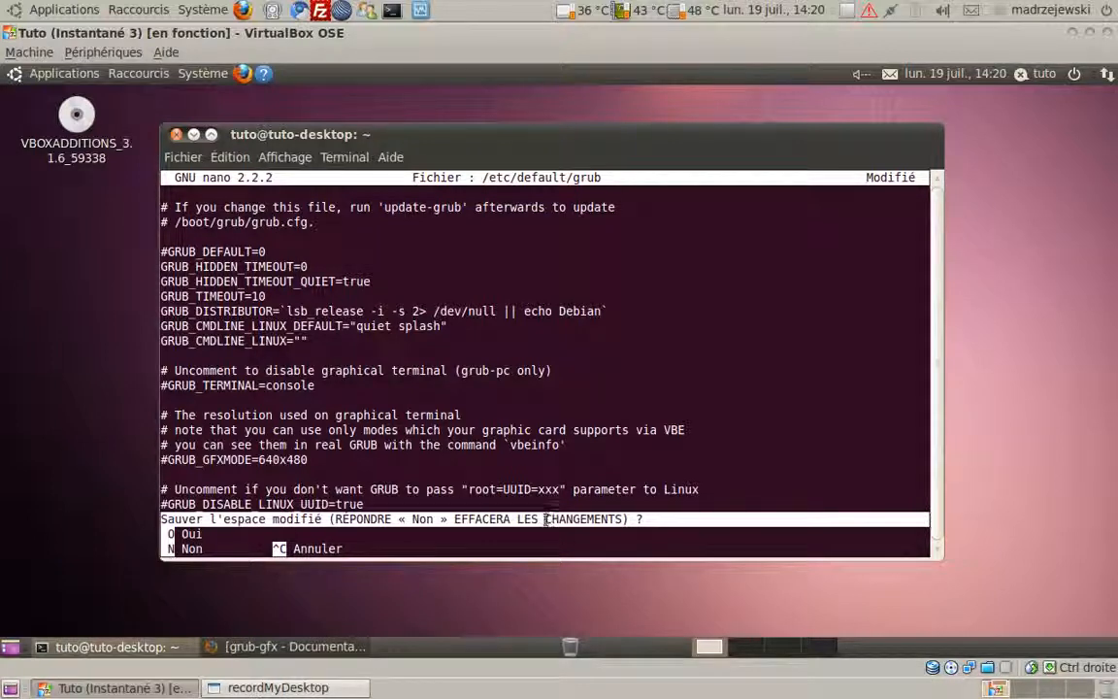
key("o")
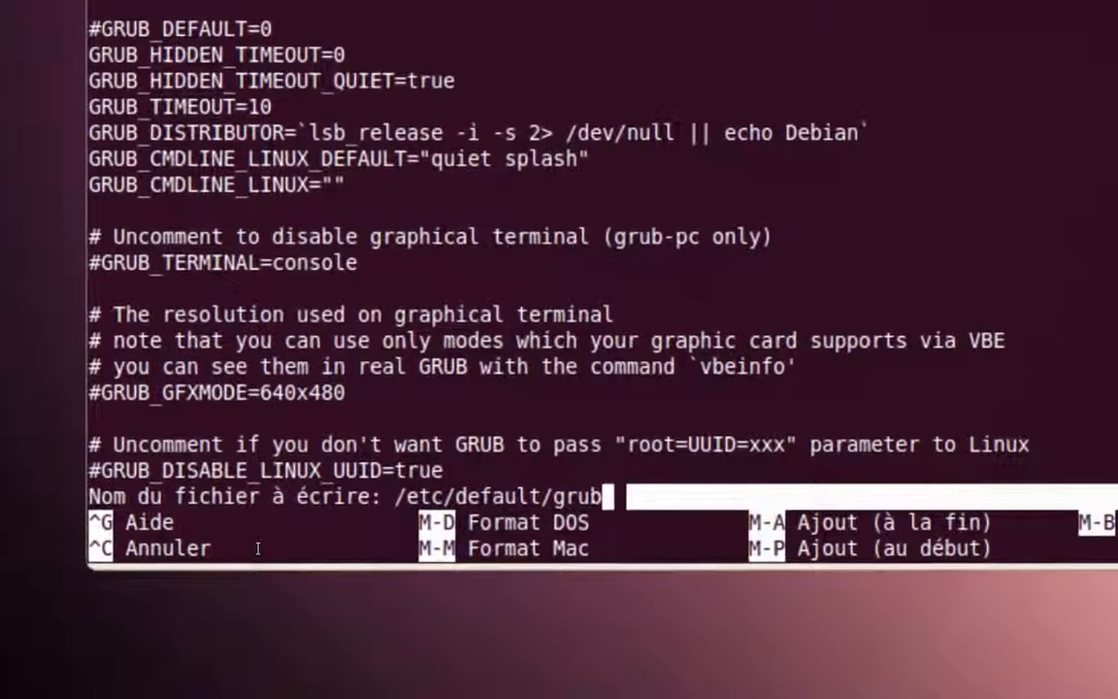
key("Return")
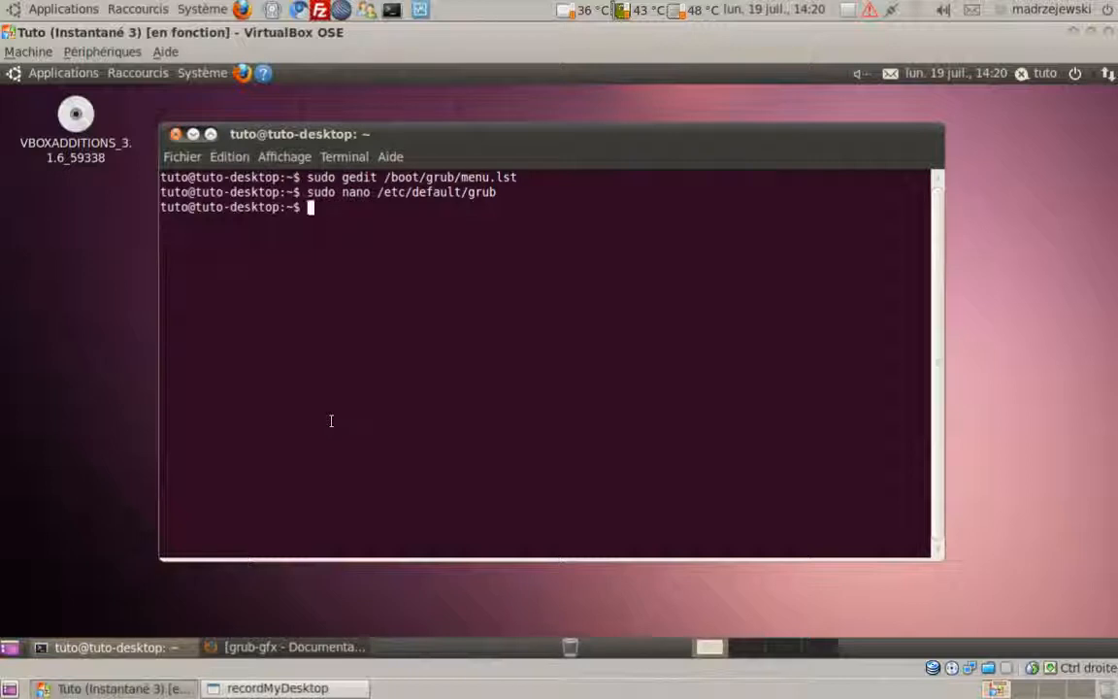
Rerun "sudo nano /etc/default/grub" and go to the next page of the file.
key("Up")
key("Return")
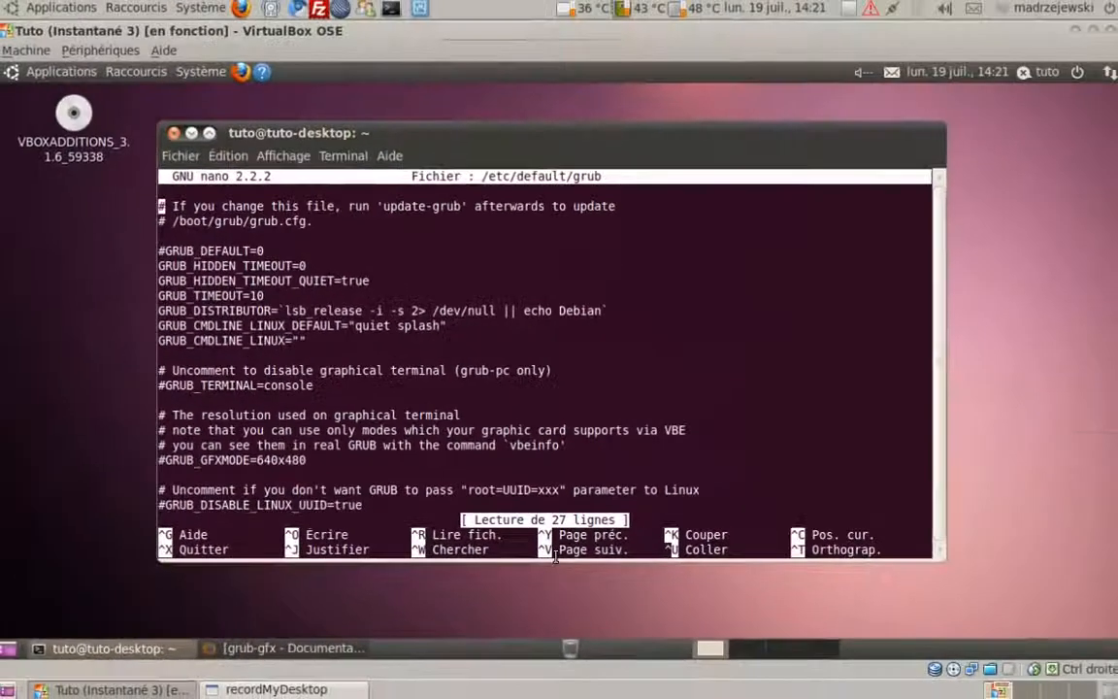
key("ctrl+v")
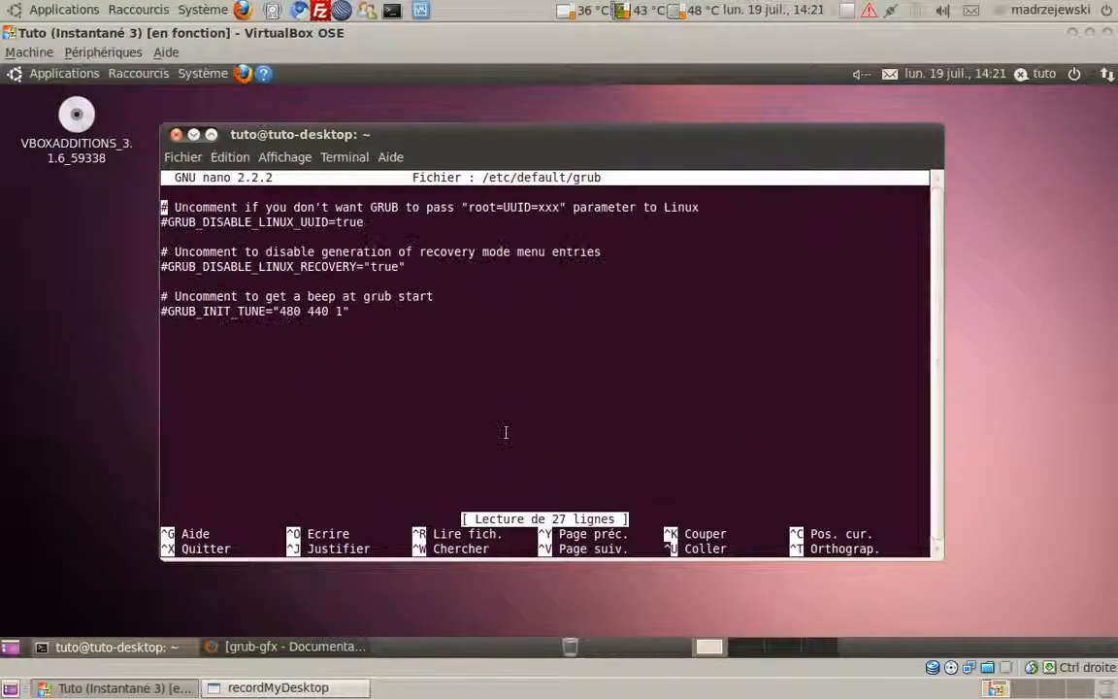
Highlight the commented lines on the file's second page, and return to the previous page.
left_click_drag(370, 319, 146, 209)
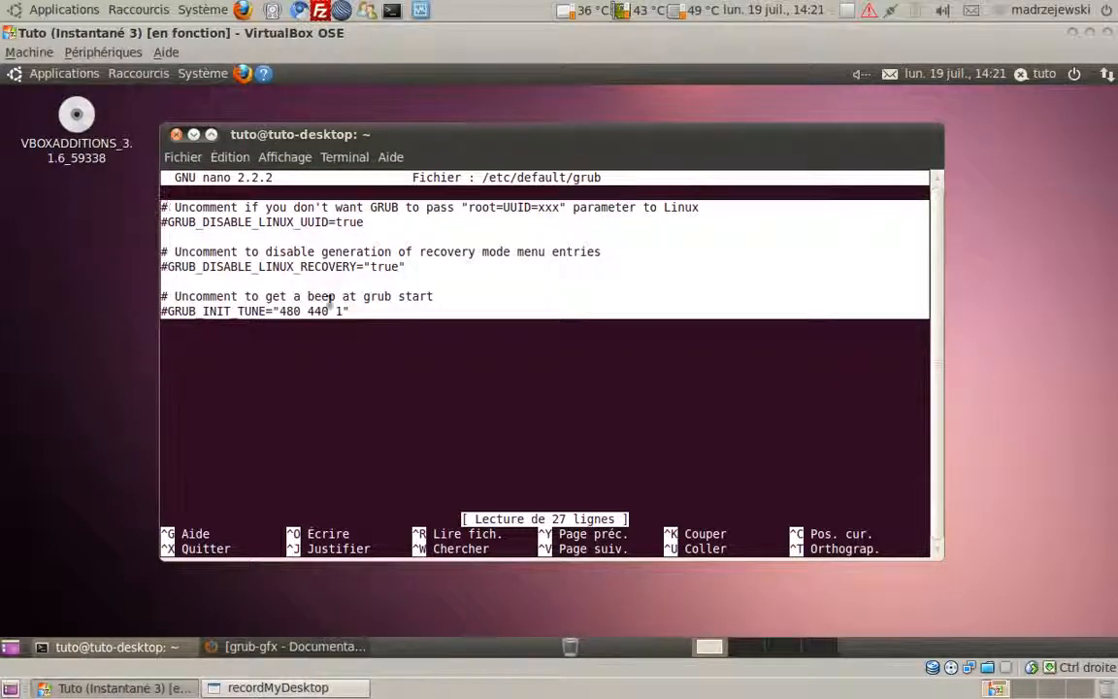
left_click_drag(330, 302, 391, 327)
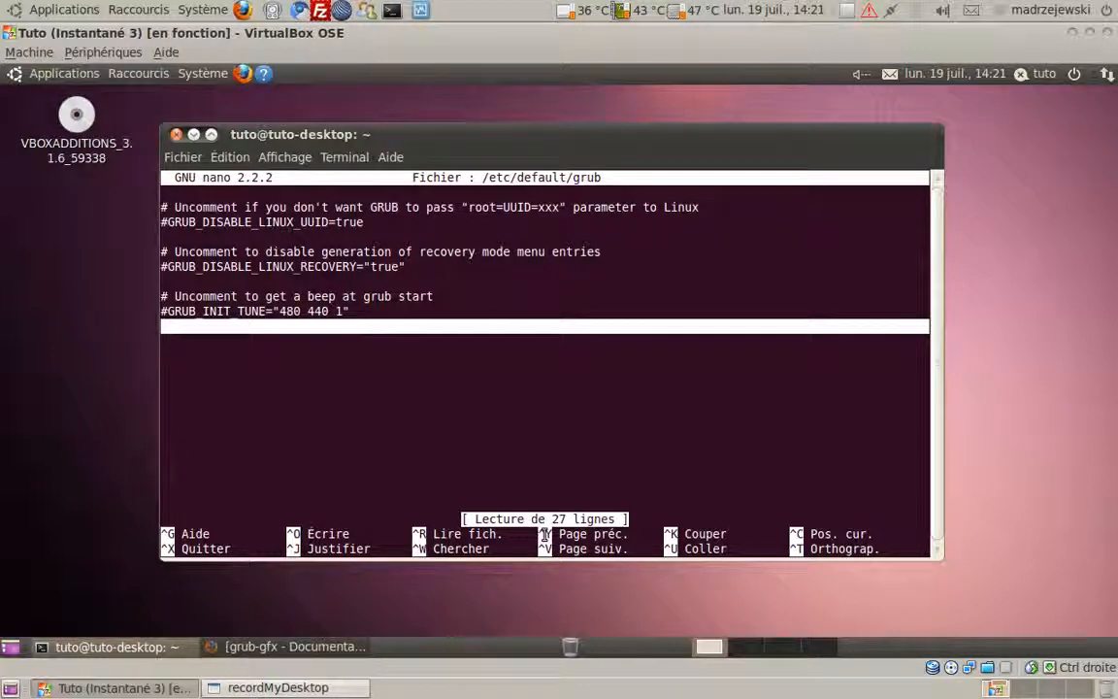
key("ctrl+y")
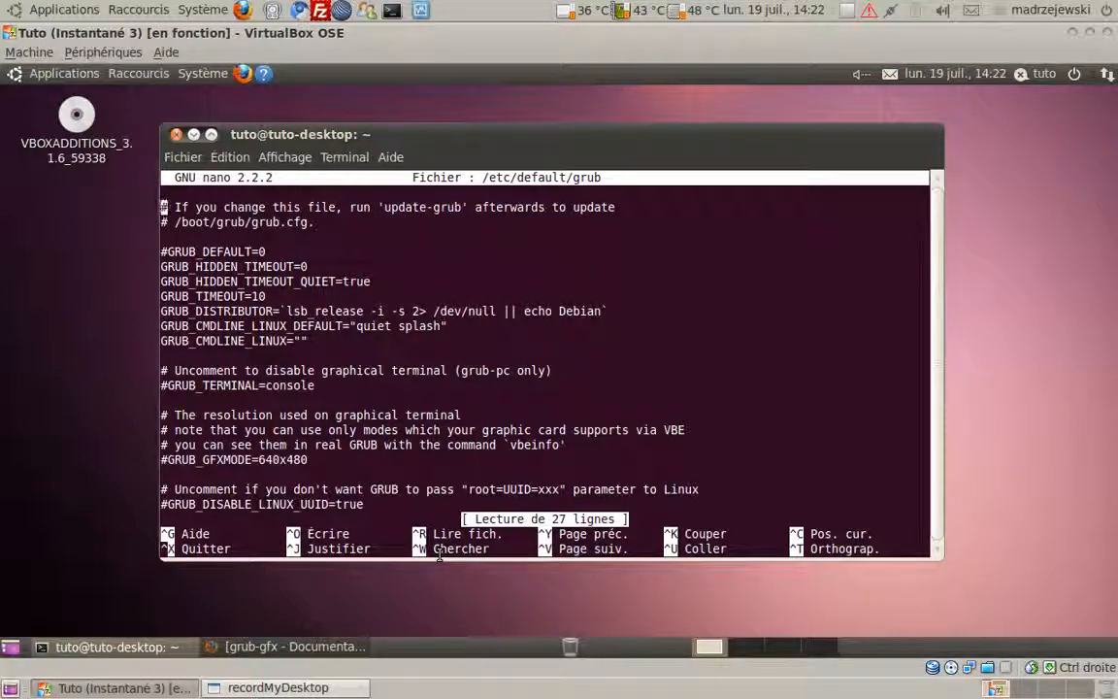
Search the file for GFXMODE and highlight the match in the GRUB_GFXMODE line.
left_click_drag(498, 552, 437, 549)
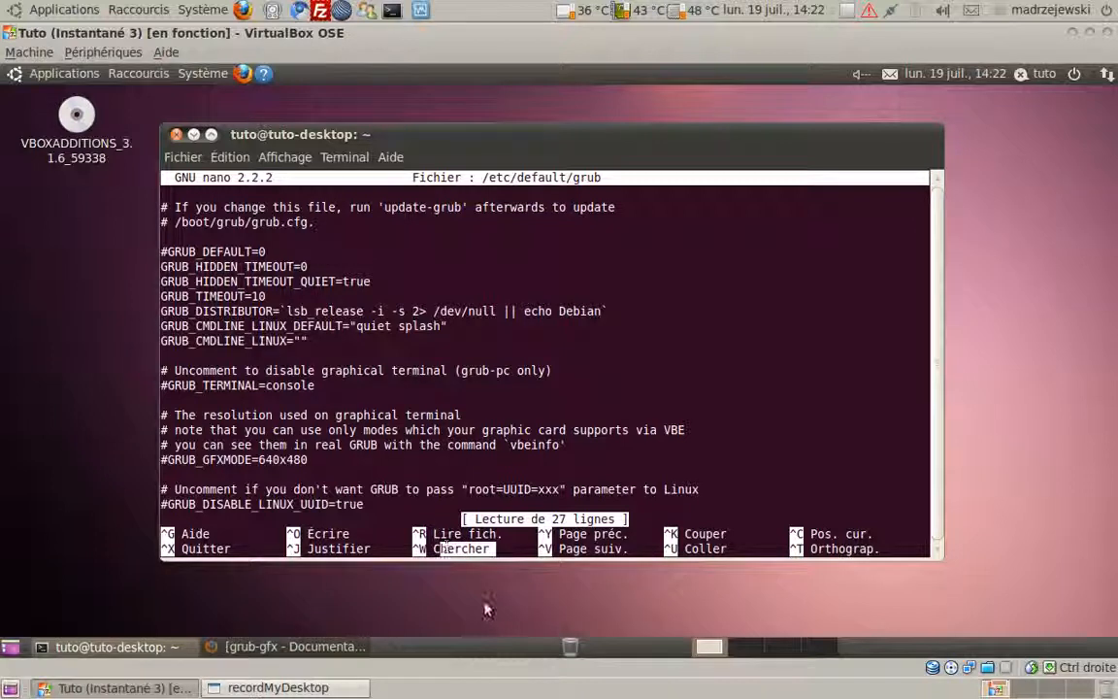
key("ctrl+w")
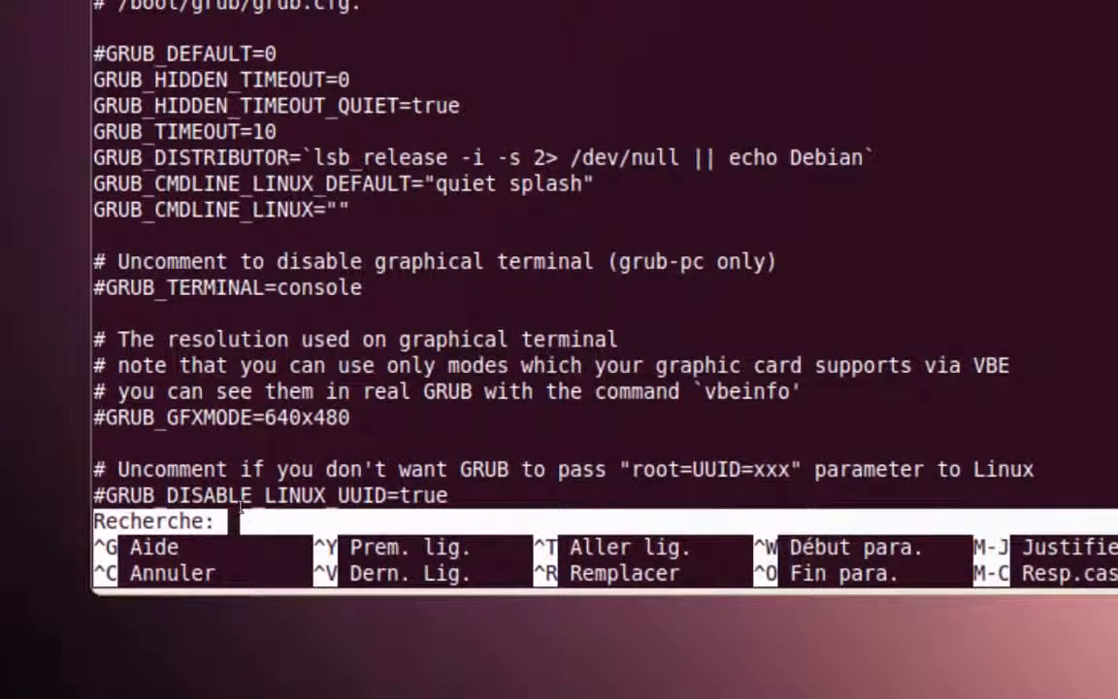
type("GFXMODE")
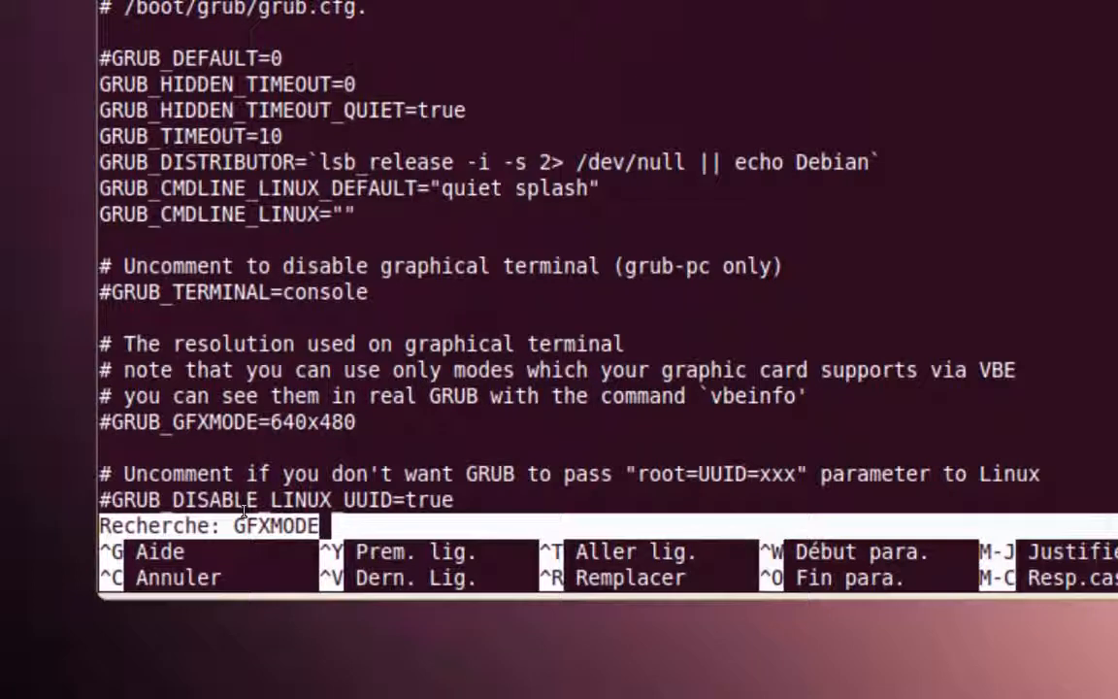
key("Return")
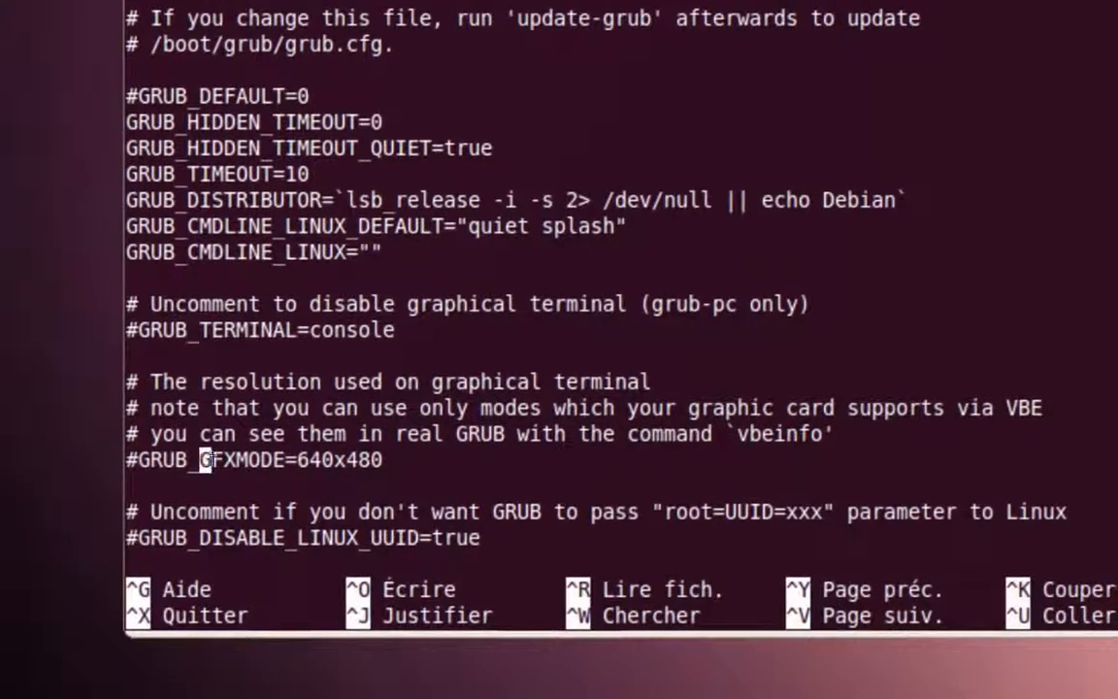
left_click_drag(248, 461, 173, 460)
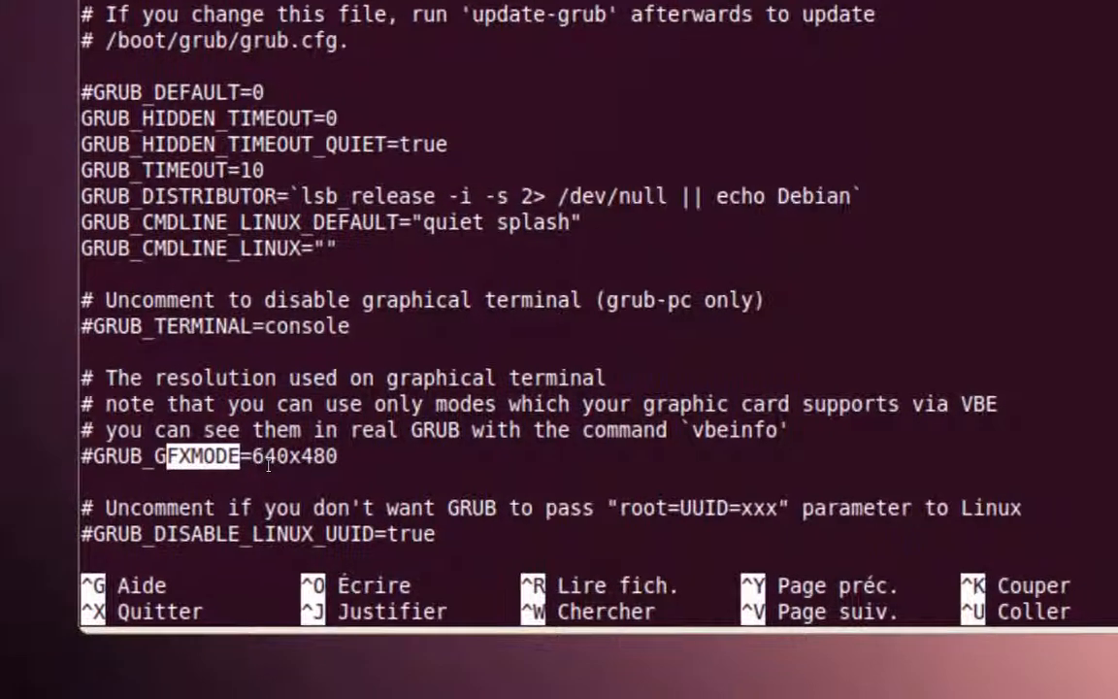
Insert "800x600," before 640x480 in the GRUB_GFXMODE line.
left_click(260, 460)
key("Down")
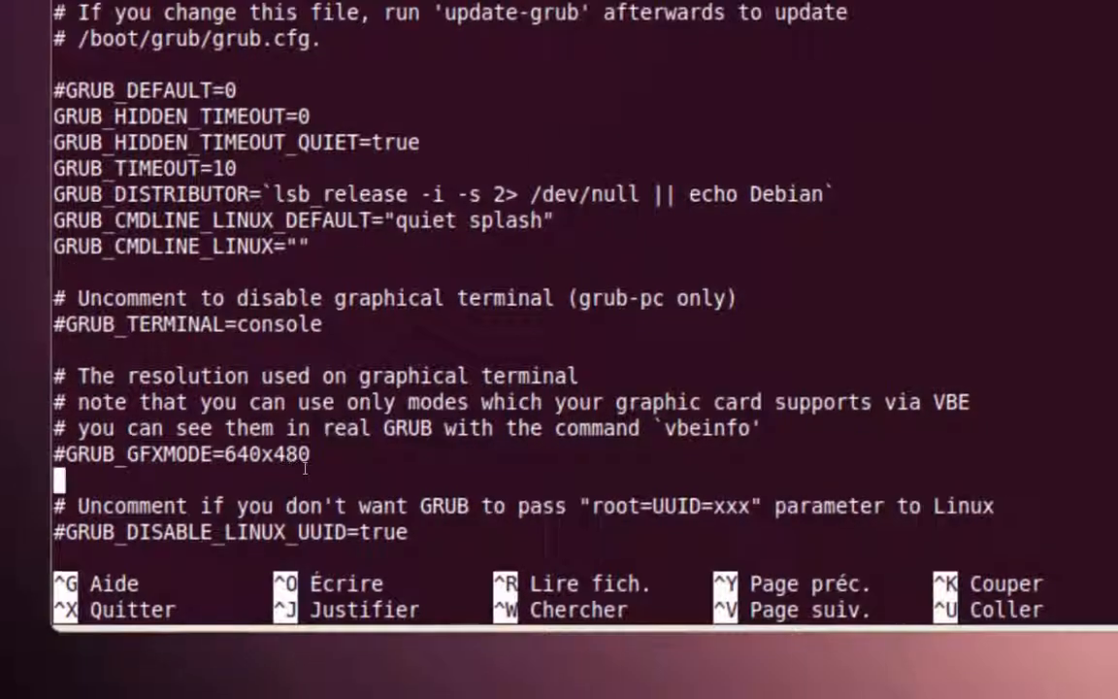
key("Right")
key("Right")
key("Up")
key("Up")
key("Right")
key("Right")
key("Right")
key("Right")
key("Right")
key("Right")
key("Right")
key("Right")
key("Right")
key("Right")
key("Right")
key("Right")
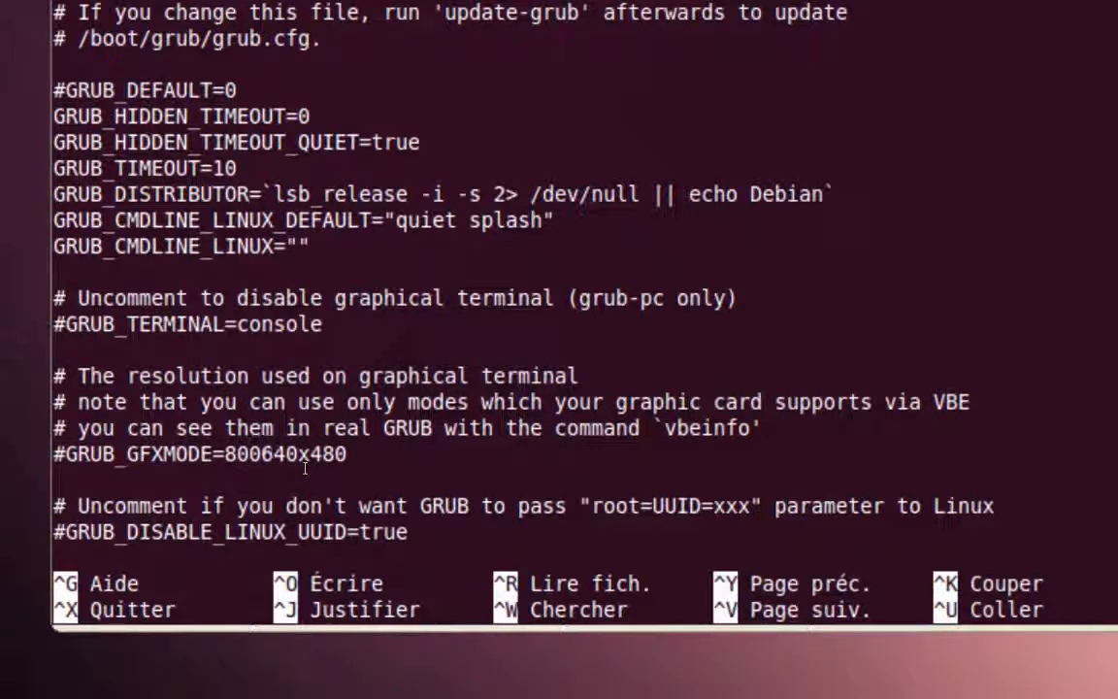
type("800x6")
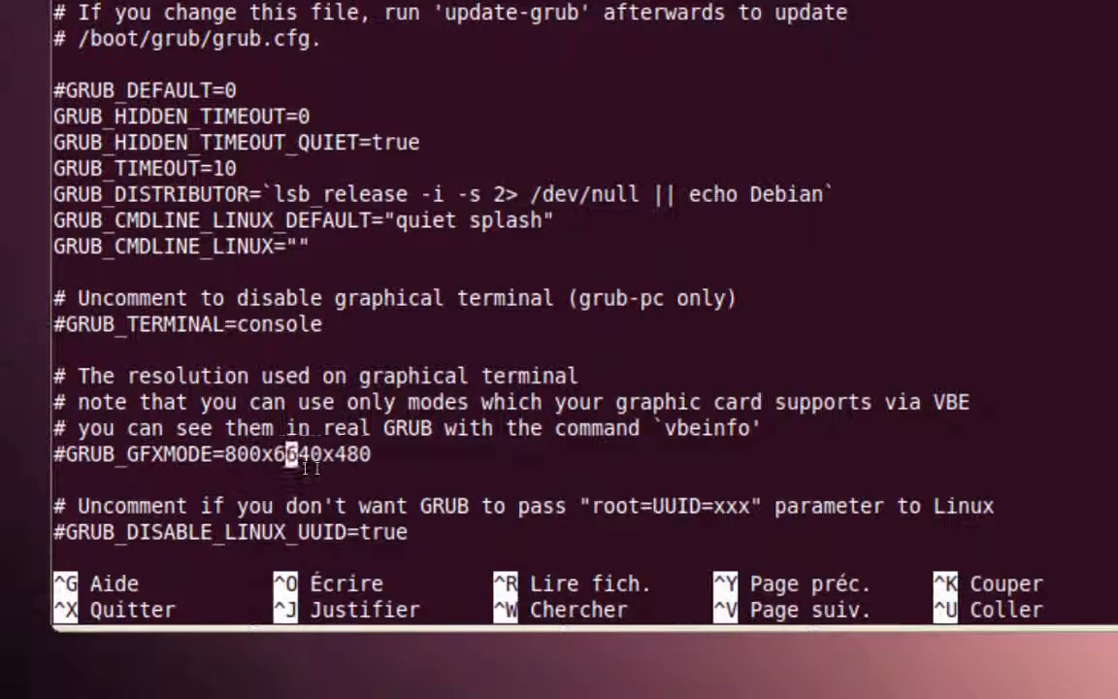
type("00,")
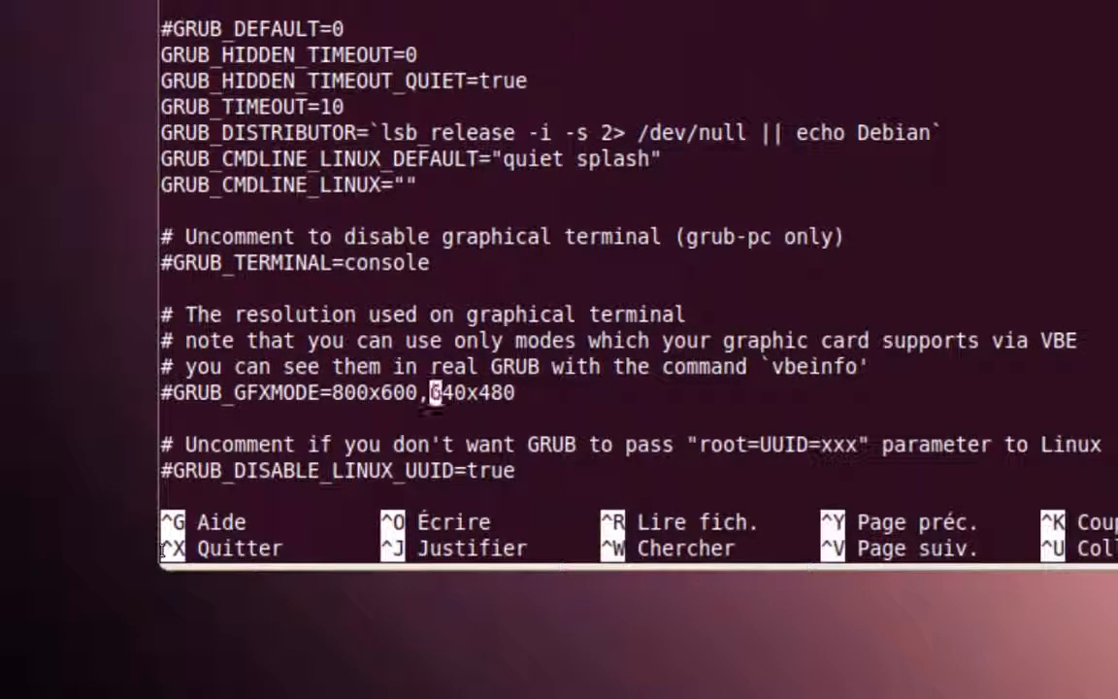
Quit nano and save the resolution change to /etc/default/grub, keeping the same file name.
key("ctrl+x")
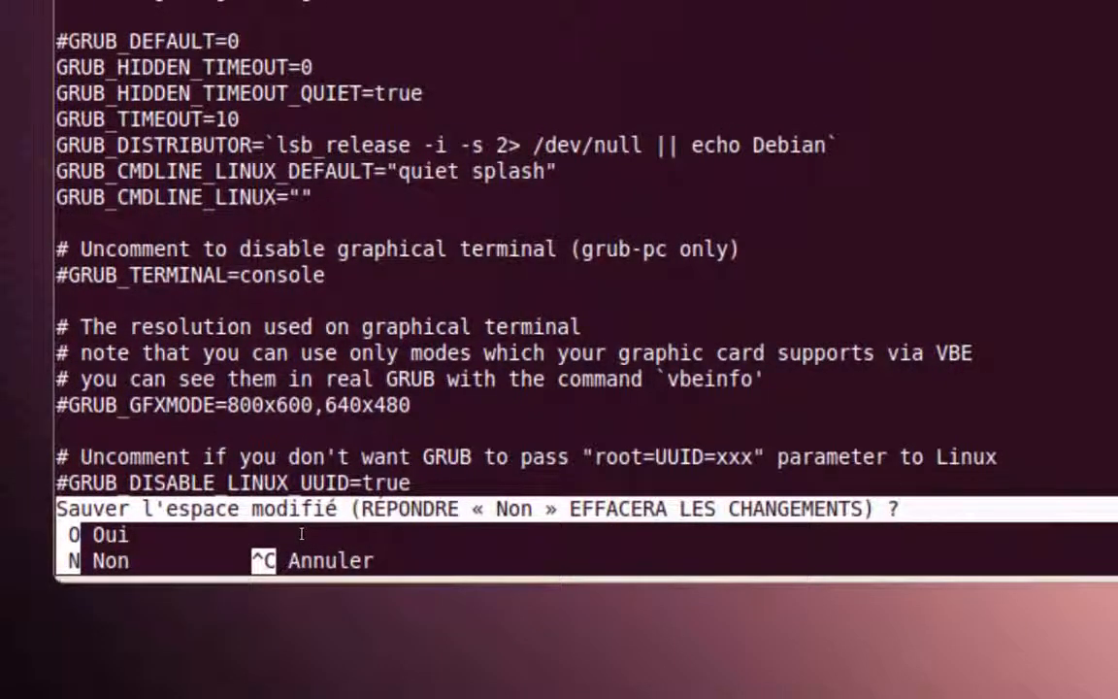
key("o")
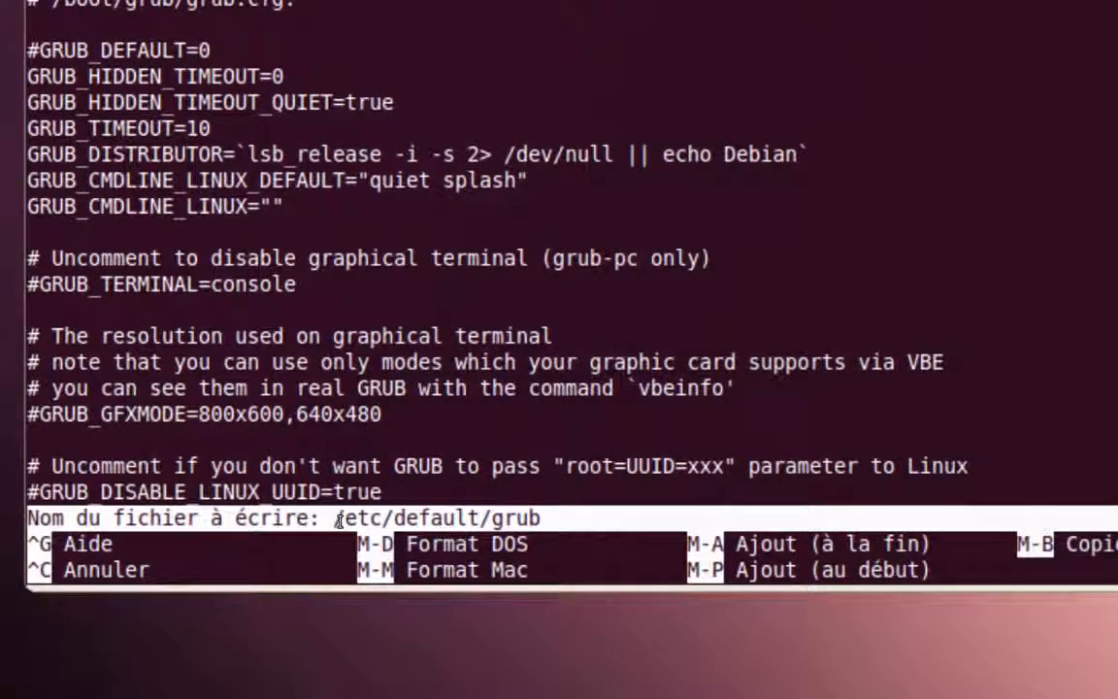
key("Return")
key("ctrl+x")
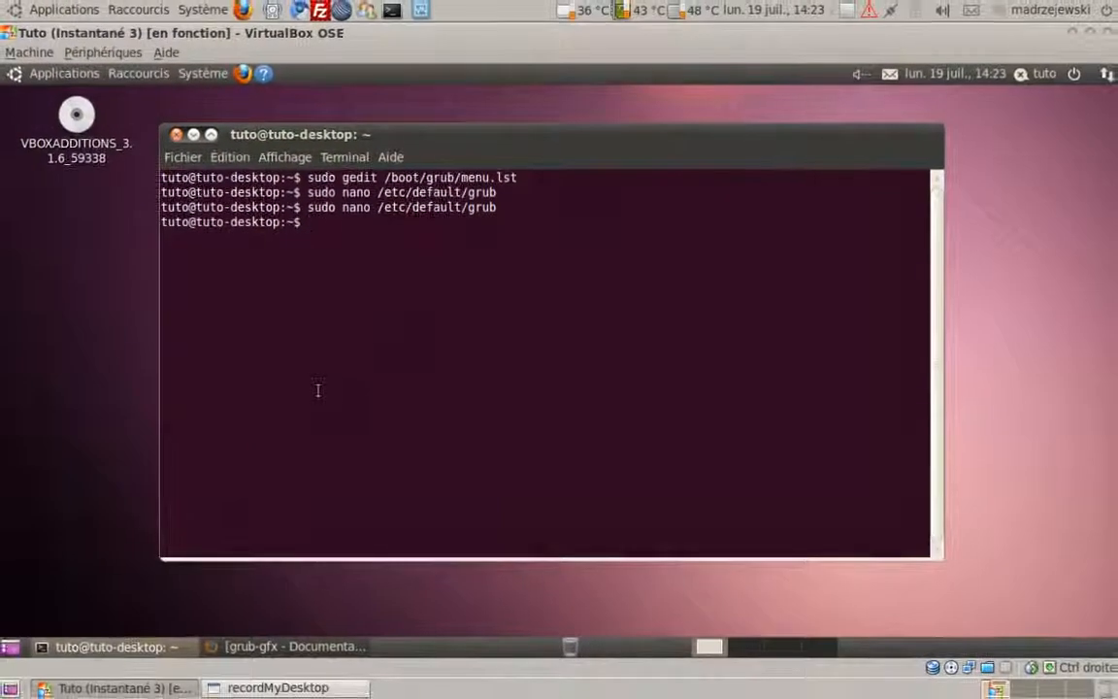
Move the terminal window slightly up and to the right on the desktop.
left_click(308, 389)
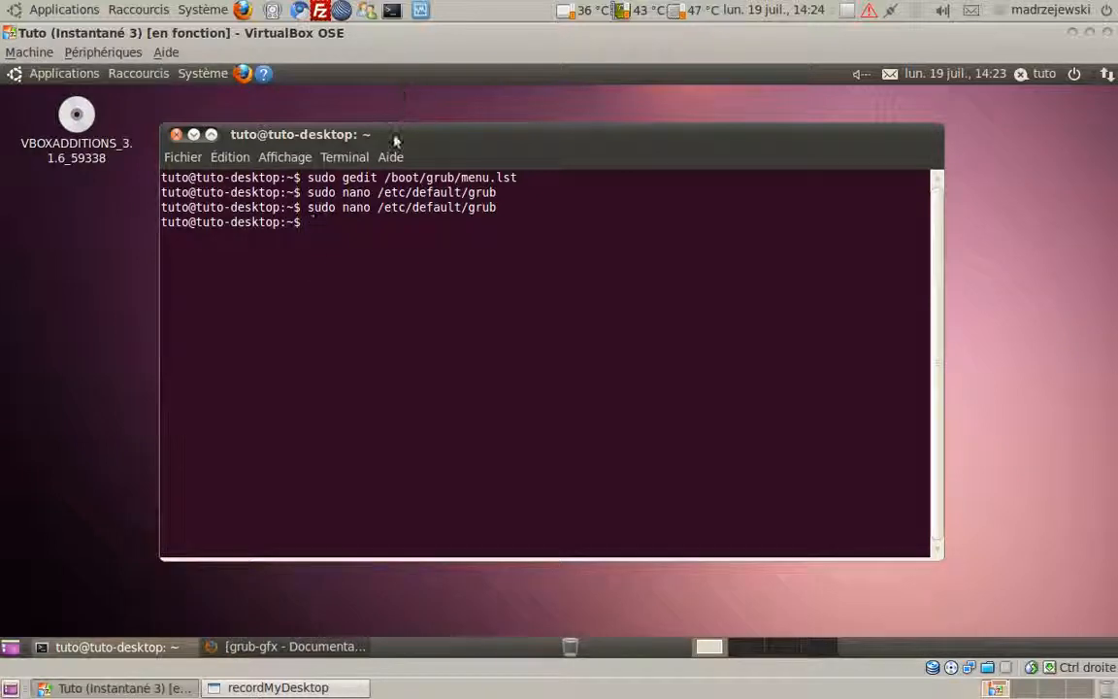
left_click_drag(395, 140, 431, 124)
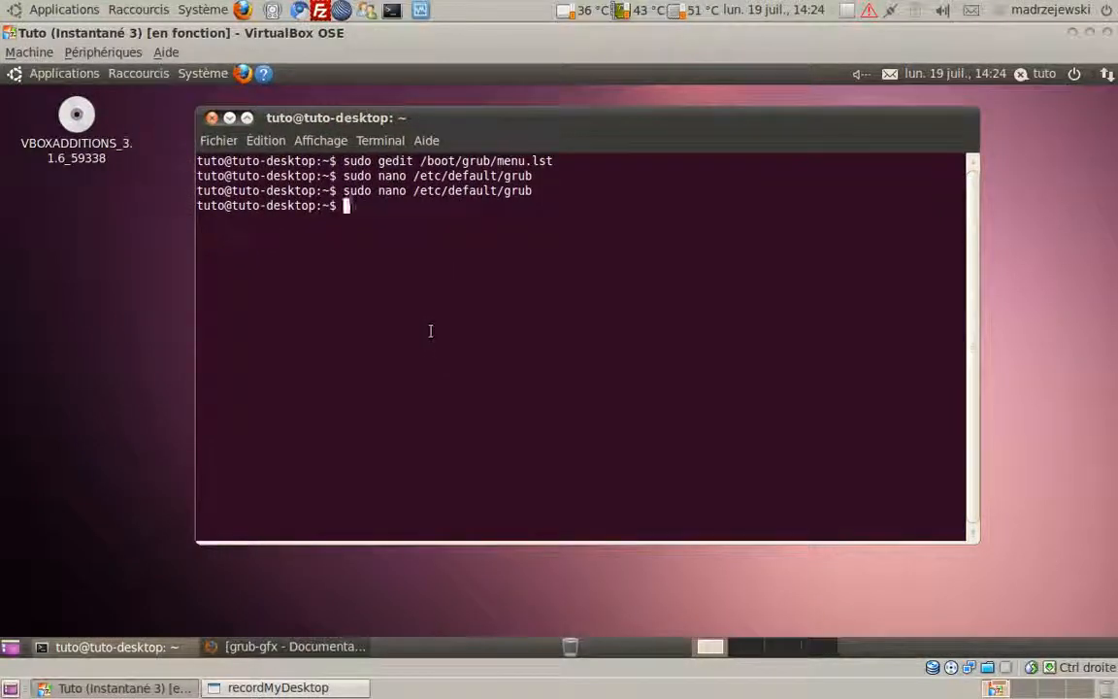